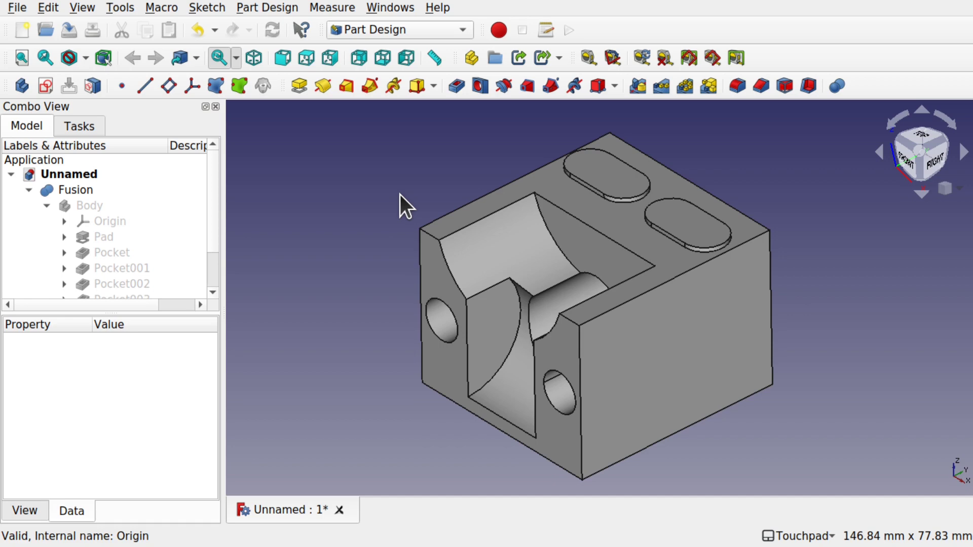
Step: Hide the Fusion and show only its source Body
left_click(75, 190)
key("space")
left_click(96, 204)
key("space")
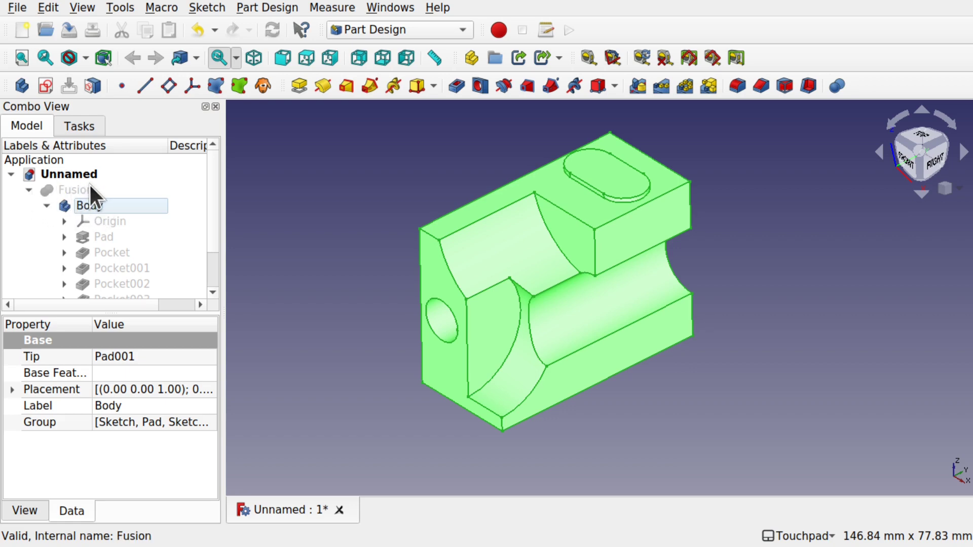
Step: Show the mirrored body beside the original Body and inspect the seam between them from below
left_click(46, 205)
left_click(109, 221)
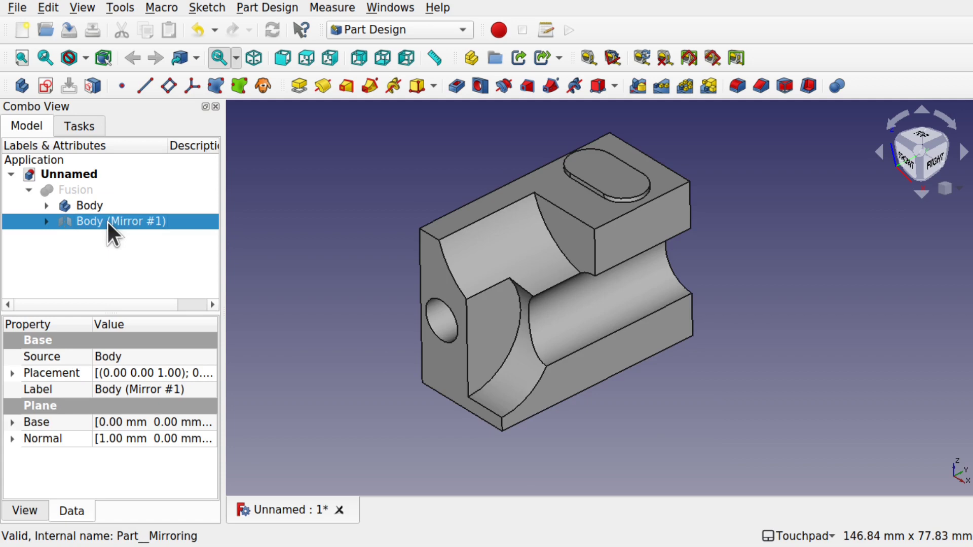
key("space")
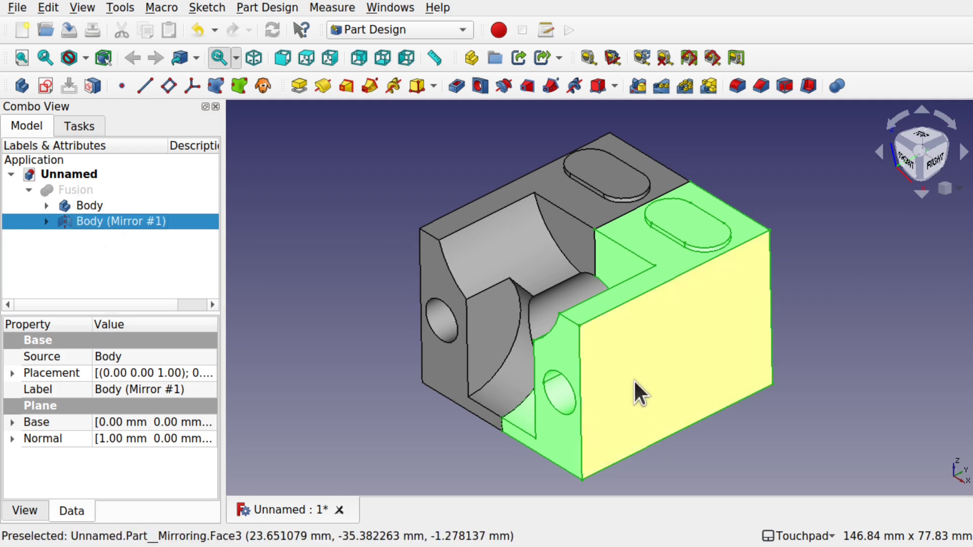
left_click_drag(633, 379, 701, 166, "alt")
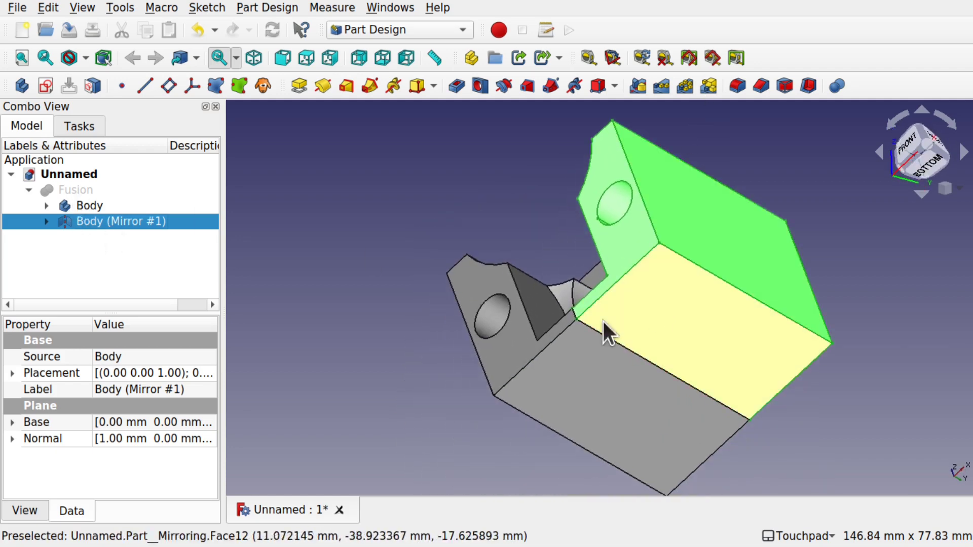
Step: Hide both half bodies and show the Fusion instead, inspecting it from below and above
left_click(89, 205)
left_click(102, 218, "ctrl")
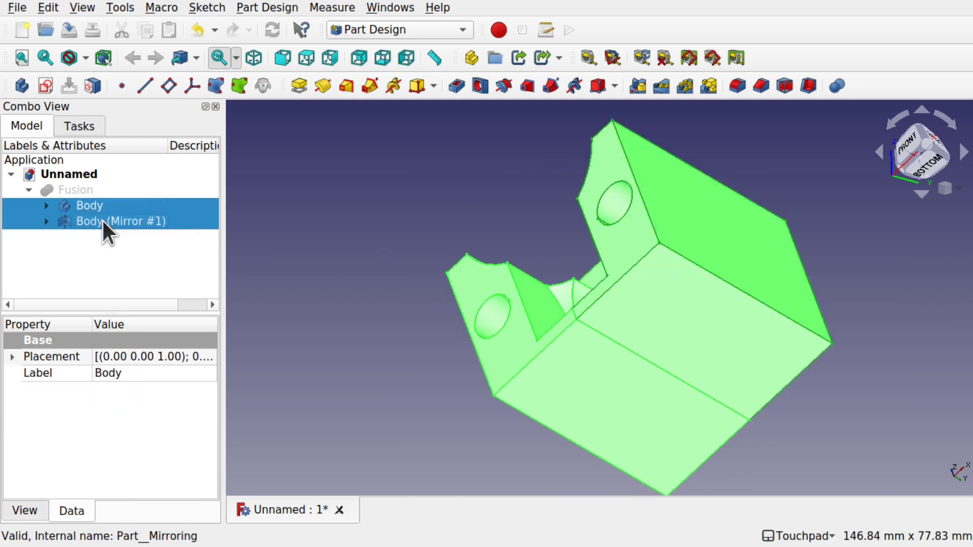
key("space")
left_click(78, 189)
key("space")
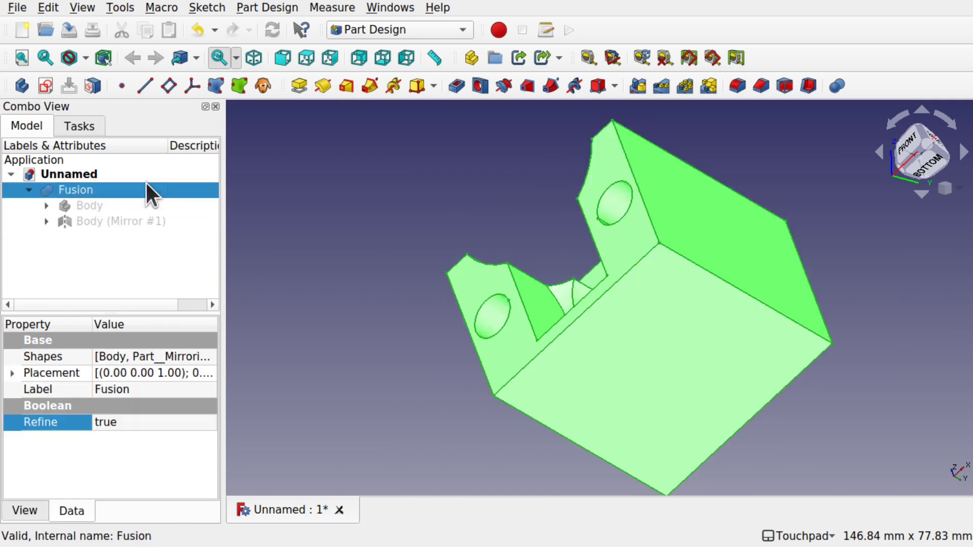
left_click_drag(557, 243, 533, 407, "alt")
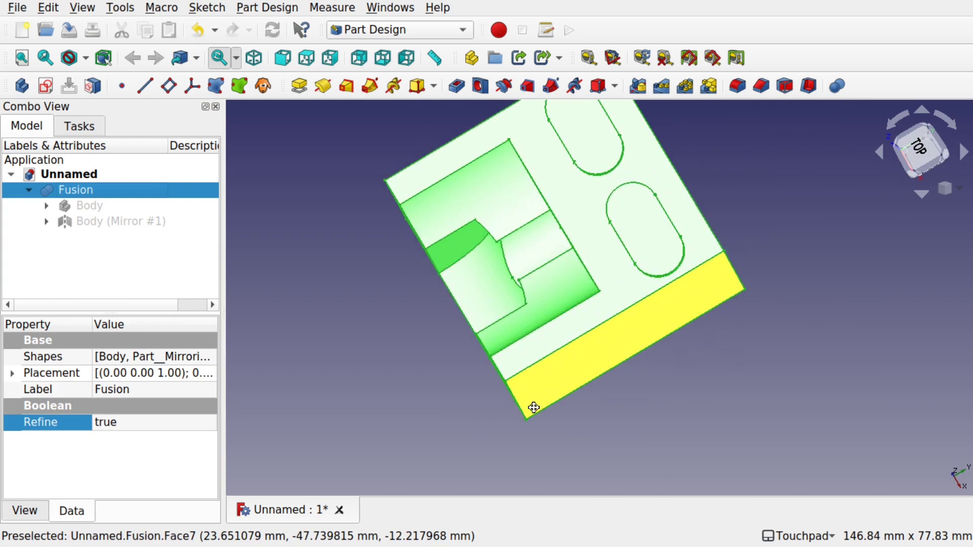
Step: Hide the Fusion, show Body and its mirrored copy again, and inspect both halves from the front
key("0")
key("space")
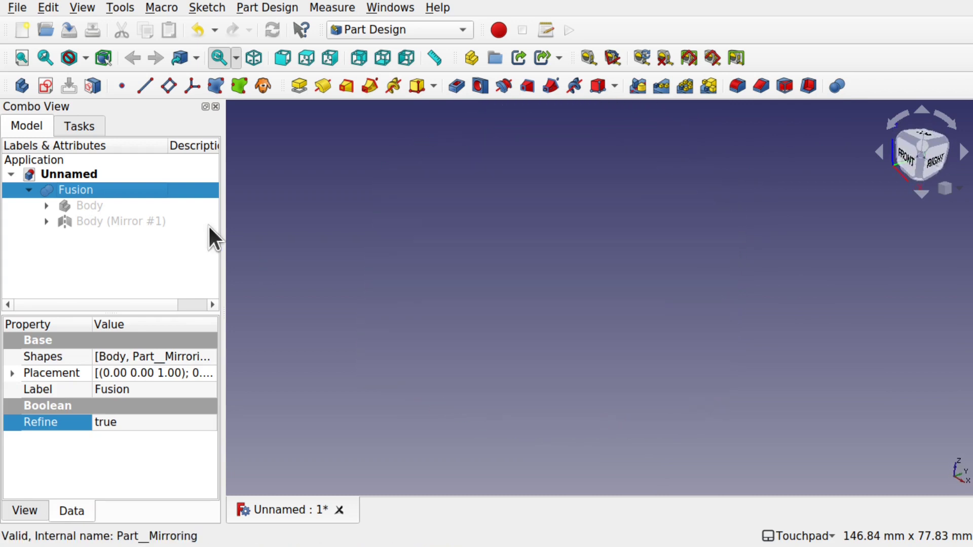
left_click(98, 205)
key("space")
left_click(117, 218)
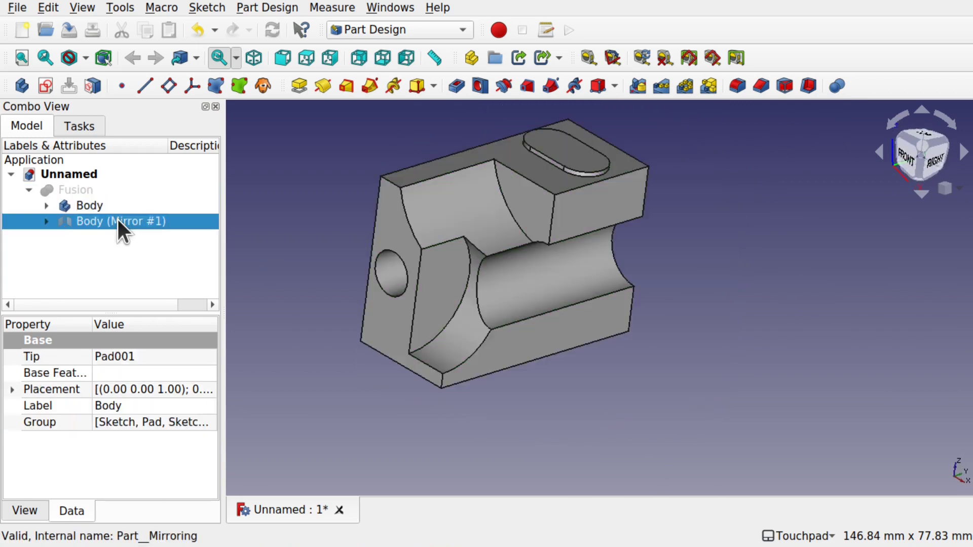
key("space")
left_click_drag(528, 321, 575, 243, "alt")
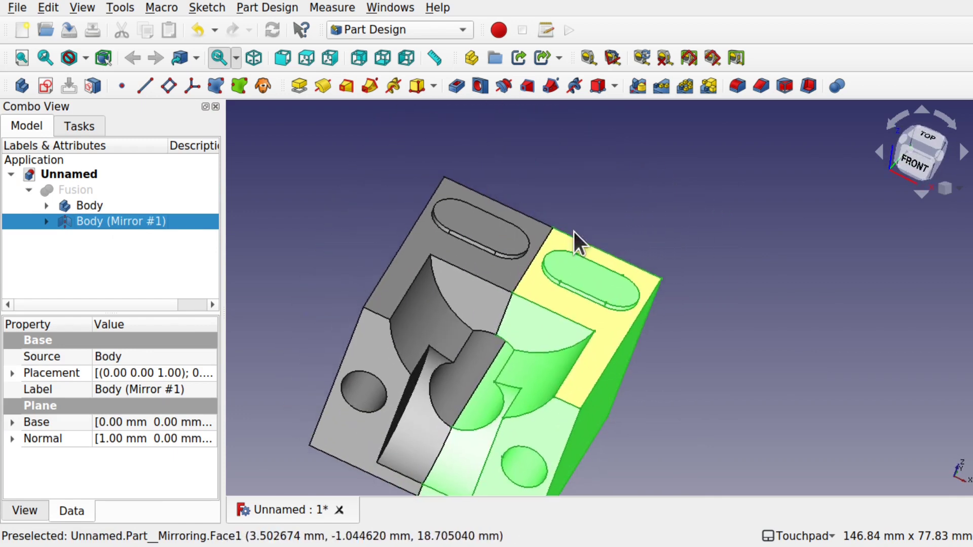
left_click(643, 192)
left_click_drag(638, 191, 616, 203, "alt")
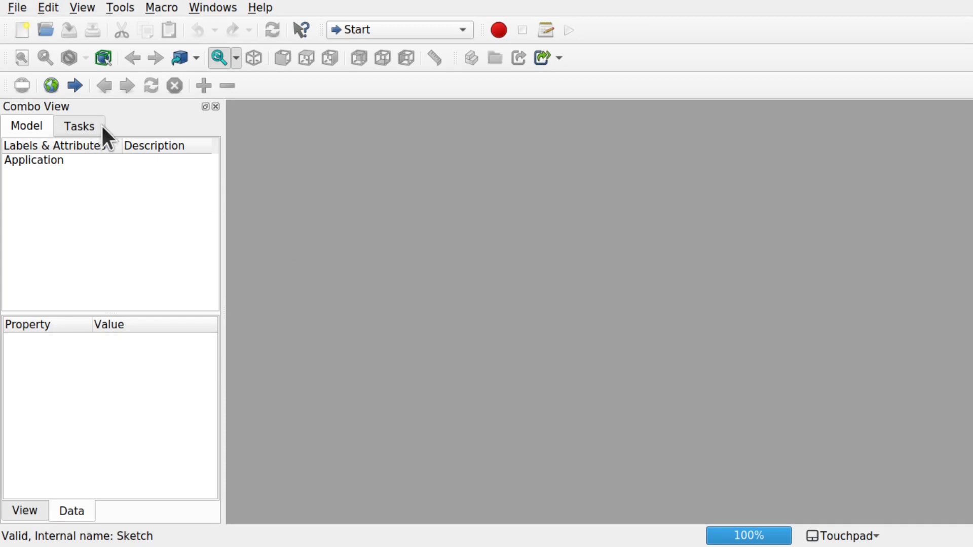
Step: Start a new document in the Part Design workbench and create a body in it
left_click(18, 28)
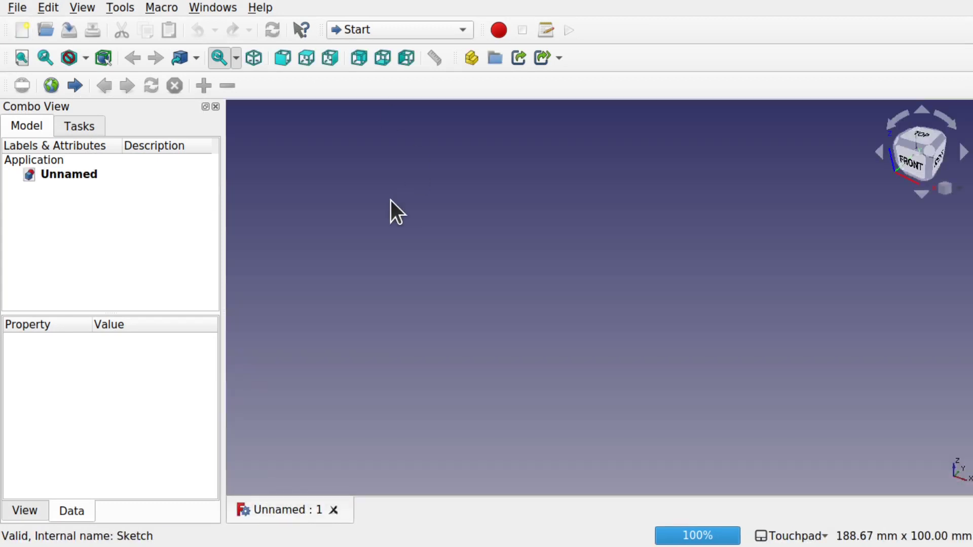
left_click(395, 29)
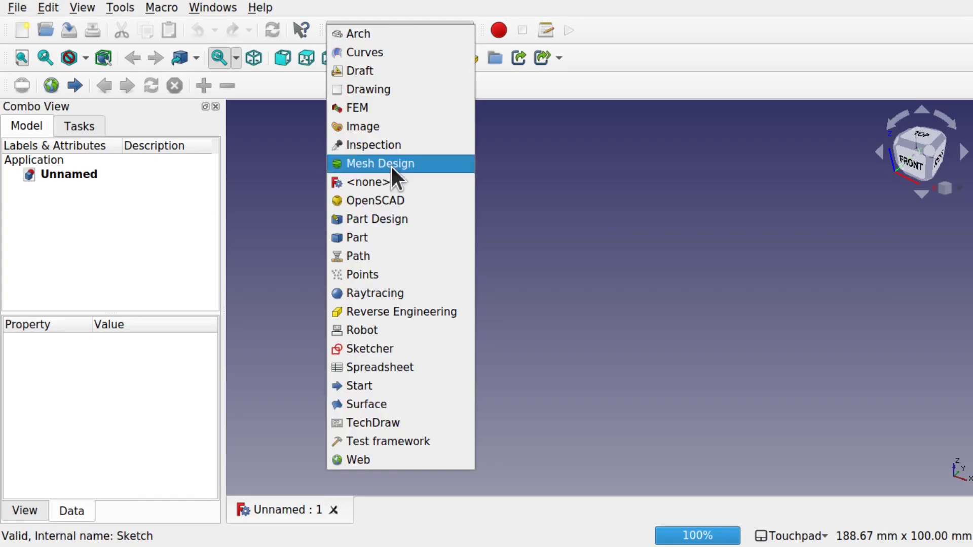
left_click(400, 219)
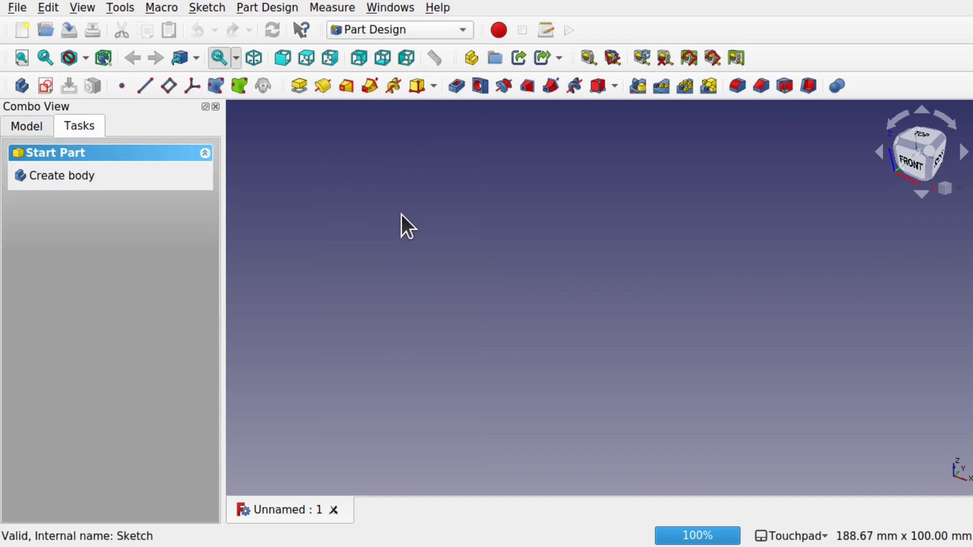
left_click(66, 173)
Step: Create a sketch on the XZ plane of the body
left_click(81, 176)
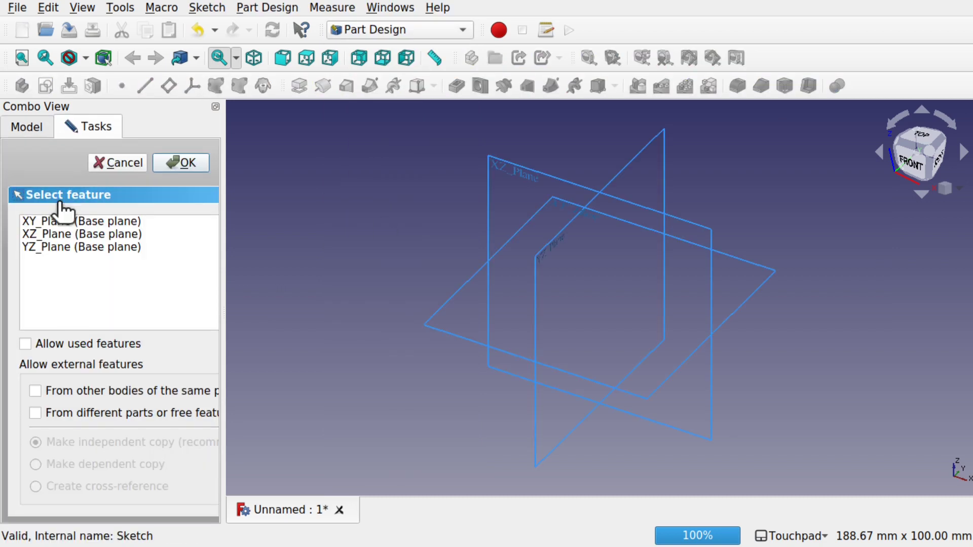
left_click(40, 234)
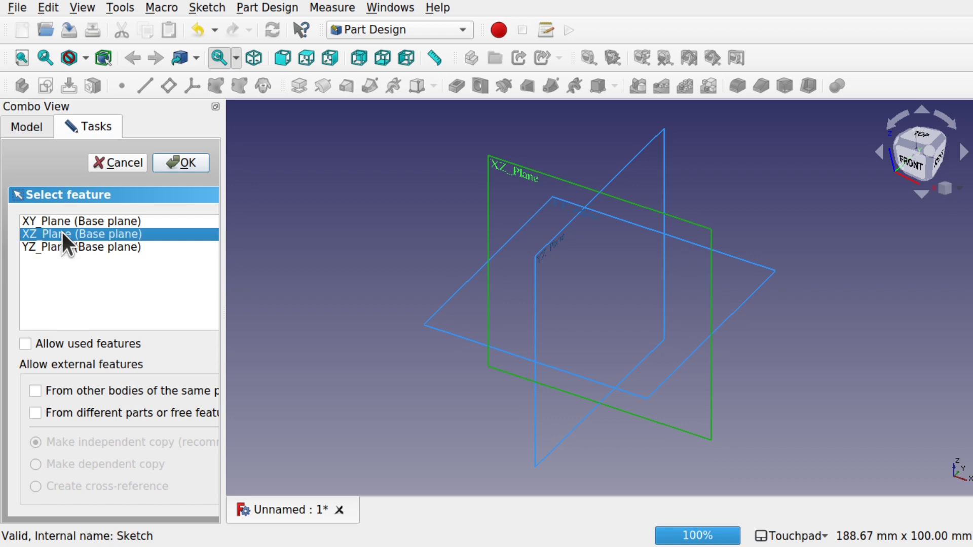
left_click(177, 163)
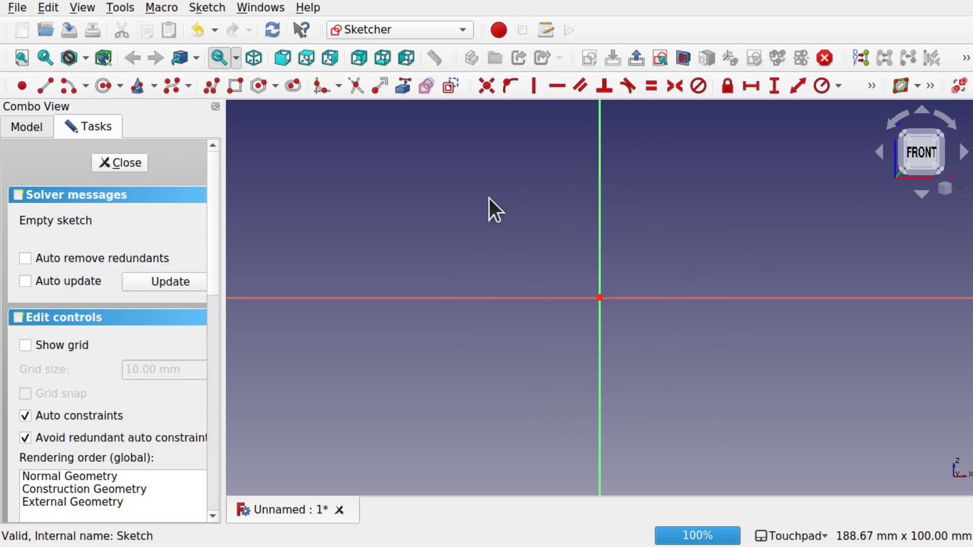
Step: Sketch a rectangle around the origin and move its right edge close to the vertical axis
left_click(240, 84)
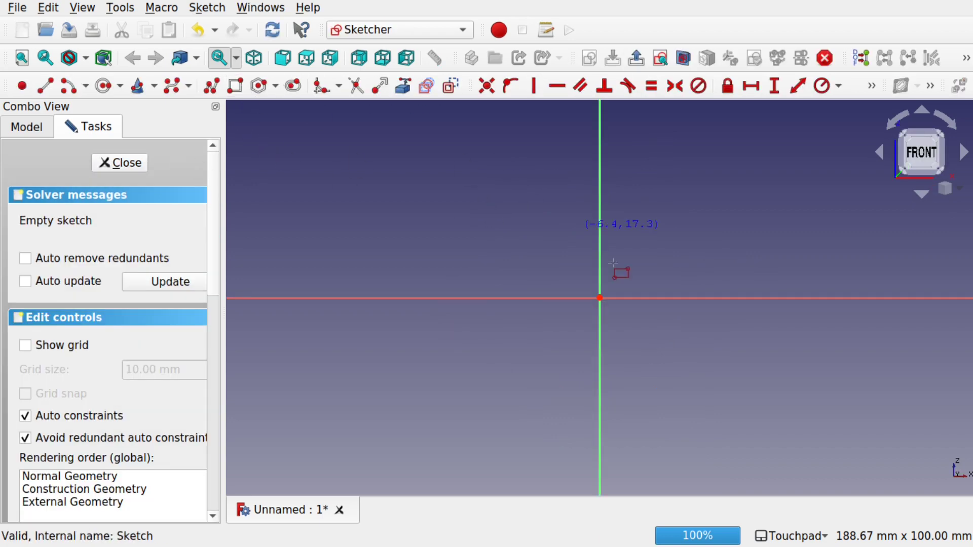
left_click(506, 229)
left_click(678, 372)
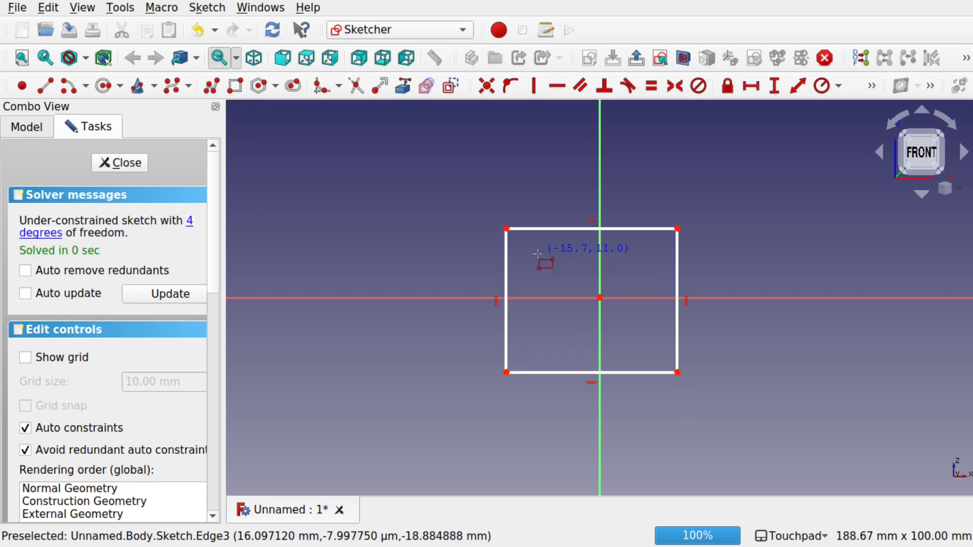
right_click(563, 252)
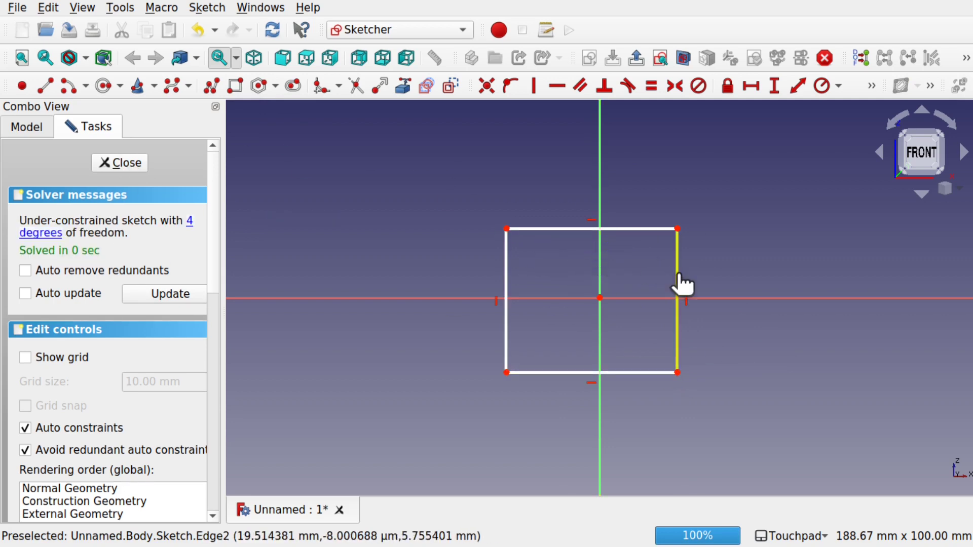
left_click_drag(678, 273, 609, 268)
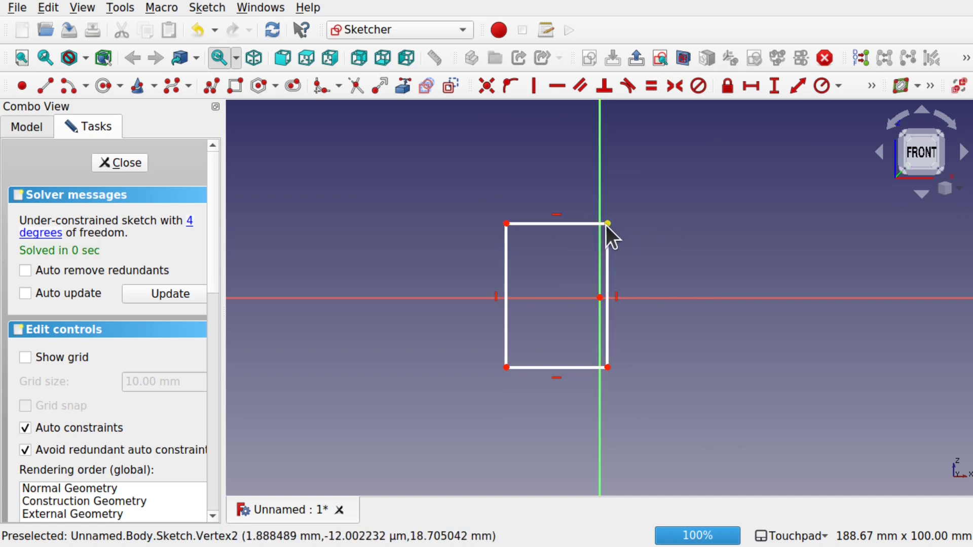
Step: Constrain the rectangle's upper-right corner onto the vertical axis and finish the sketch
left_click(600, 199)
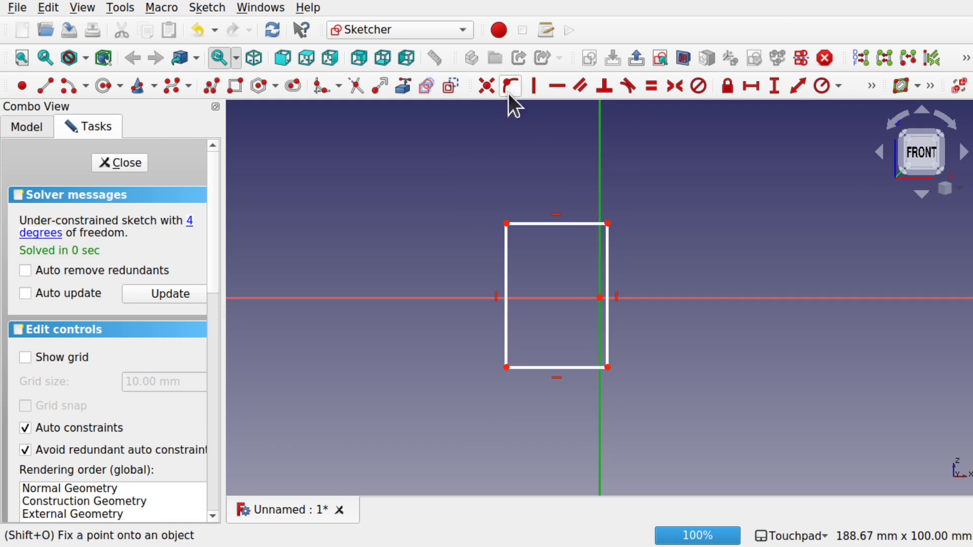
left_click(608, 224)
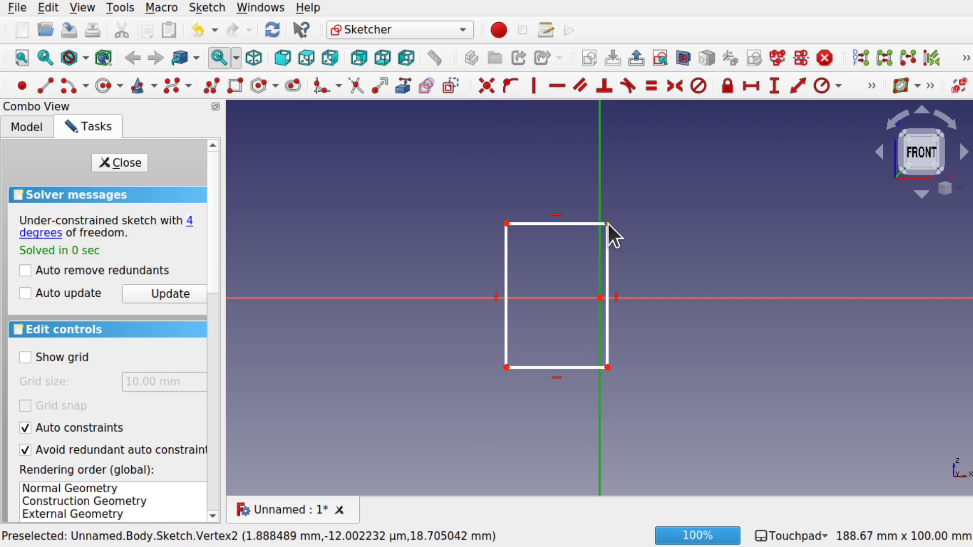
left_click(508, 87)
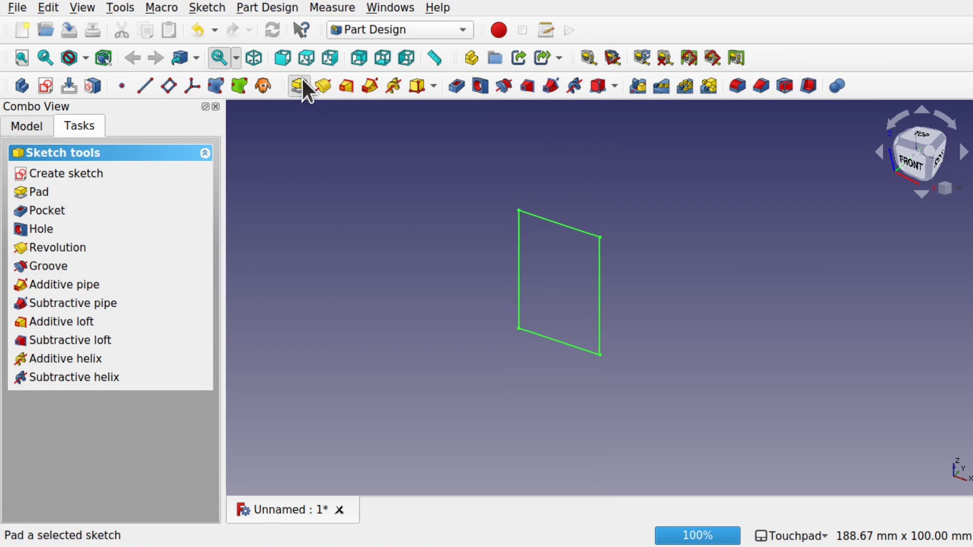
Step: Pad the rectangle sketch to a length of 50 mm
left_click(302, 79)
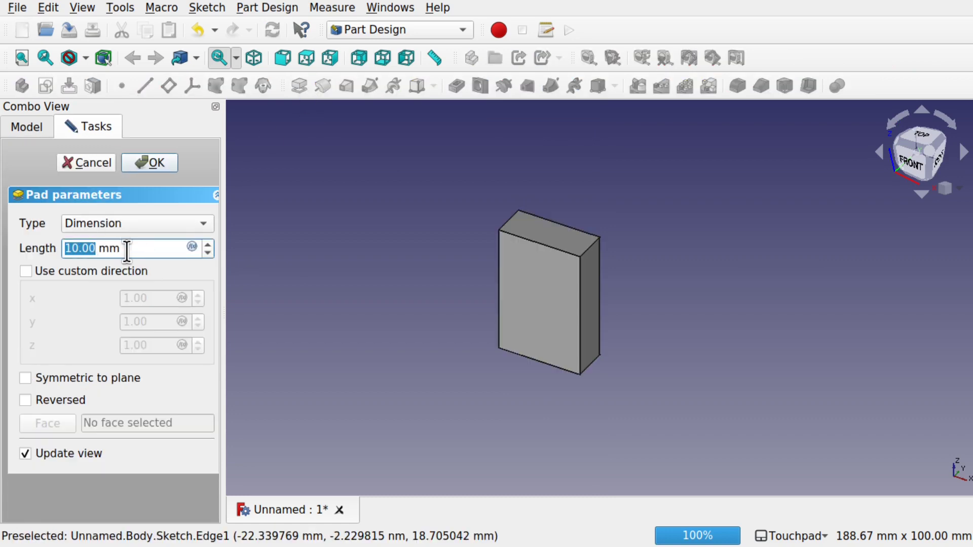
type("50")
key("Return")
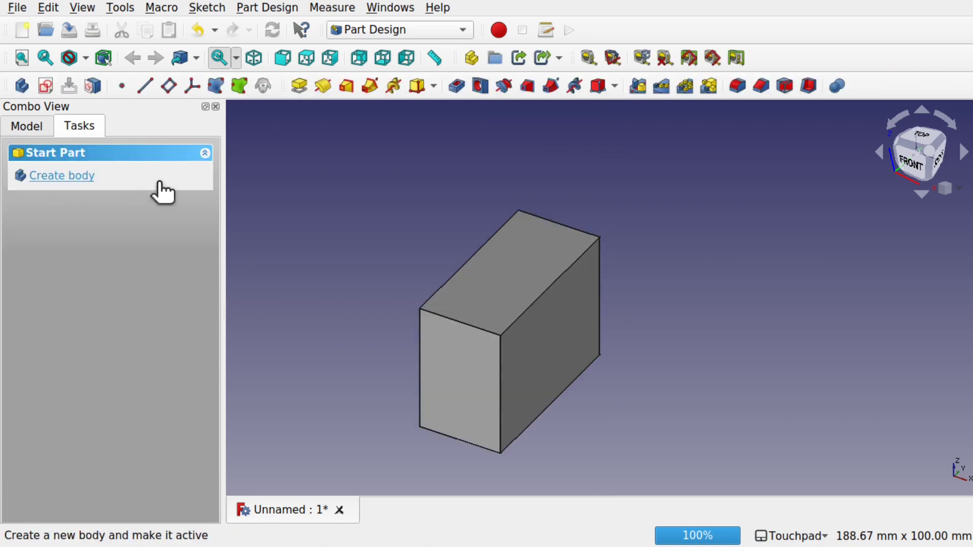
Step: On the block's front face, sketch a circle centred on the vertical axis above the top edge, overlapping the upper corner
left_click(453, 388)
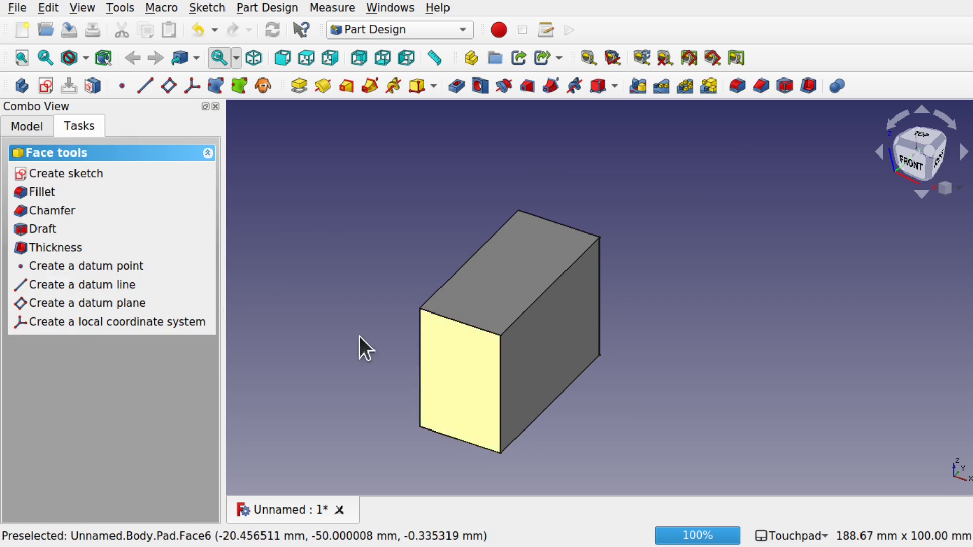
left_click(45, 84)
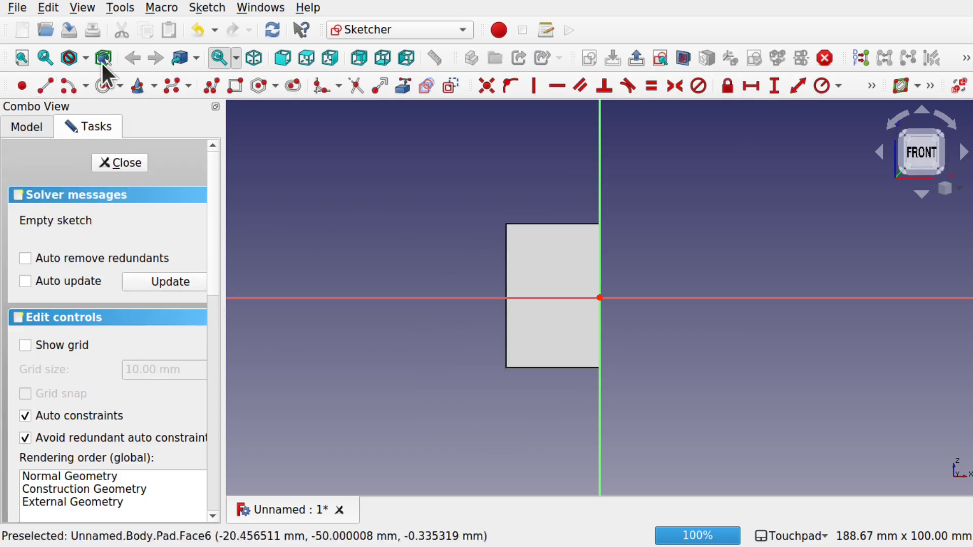
left_click(102, 87)
left_click(600, 200)
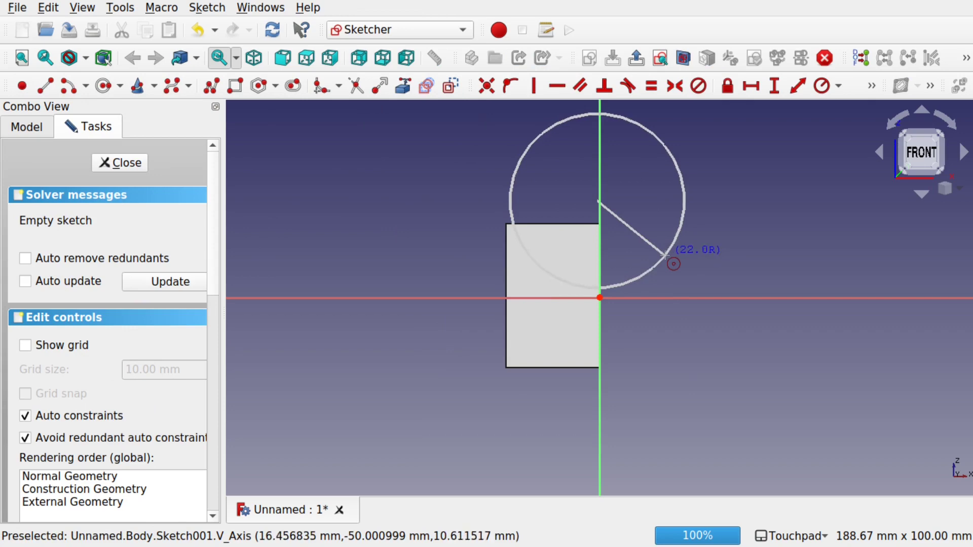
left_click(654, 247)
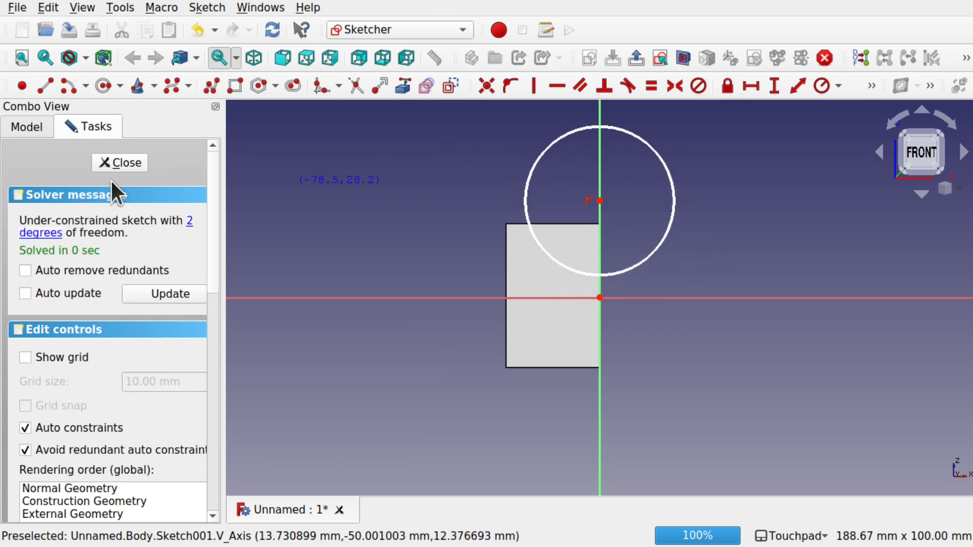
left_click(125, 165)
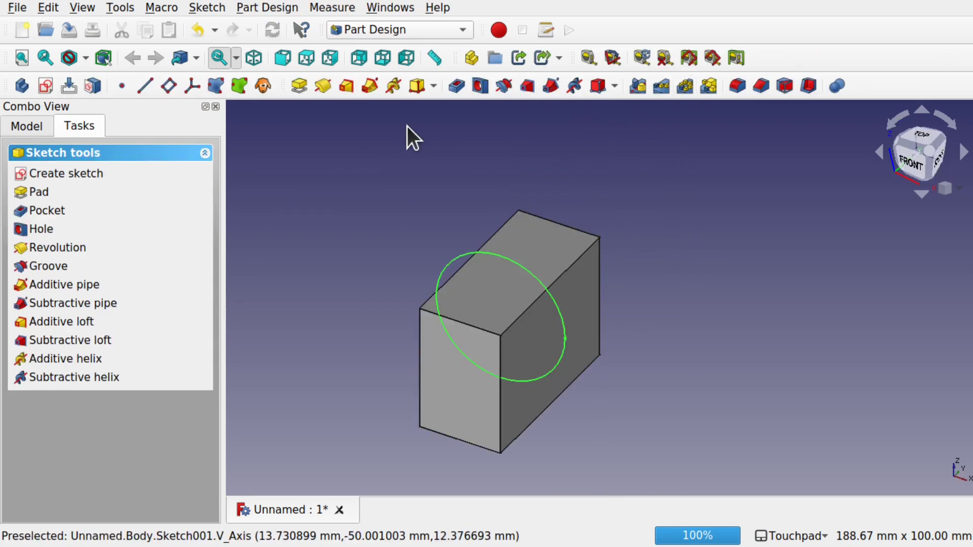
Step: Pocket the circle sketch 25 mm deep into the block
left_click(455, 87)
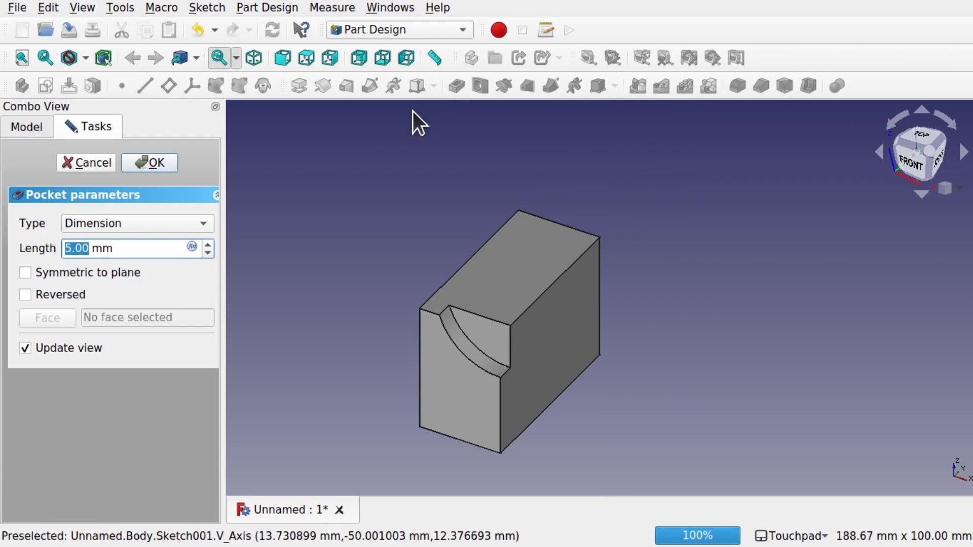
type("25")
key("Return")
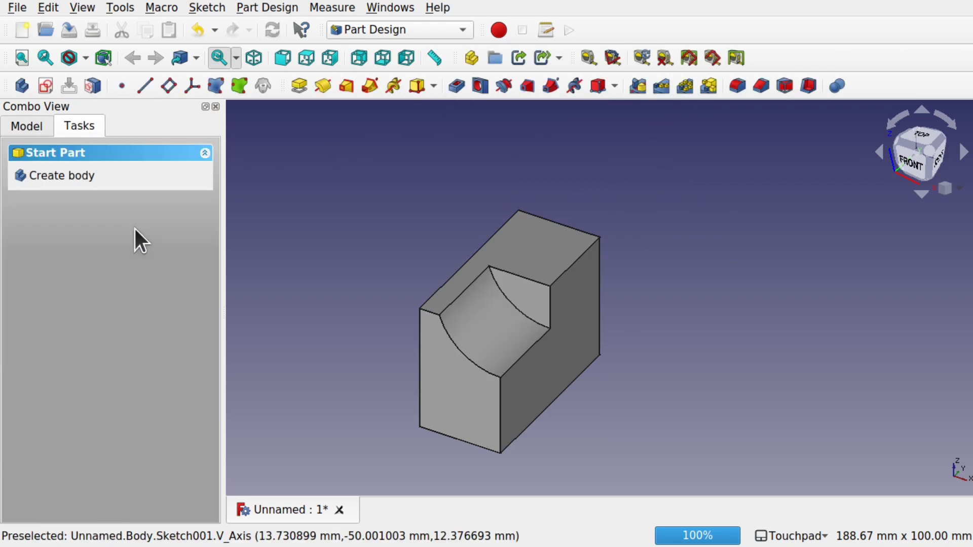
Step: On the block's right side face, sketch a circle of about 14 mm radius centred where the vertical axis meets the outer edge
left_click_drag(600, 275, 551, 348, "alt")
left_click(550, 349)
left_click(84, 175)
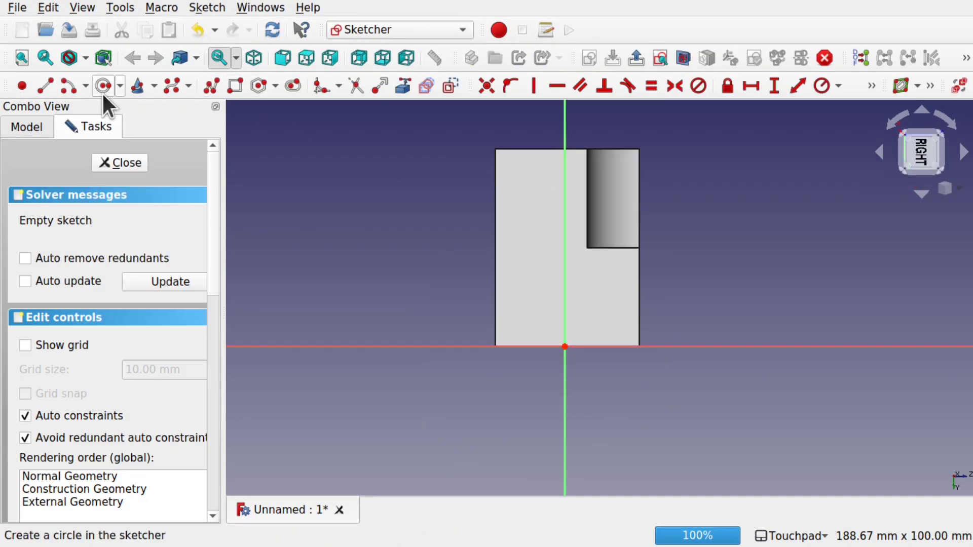
left_click(103, 86)
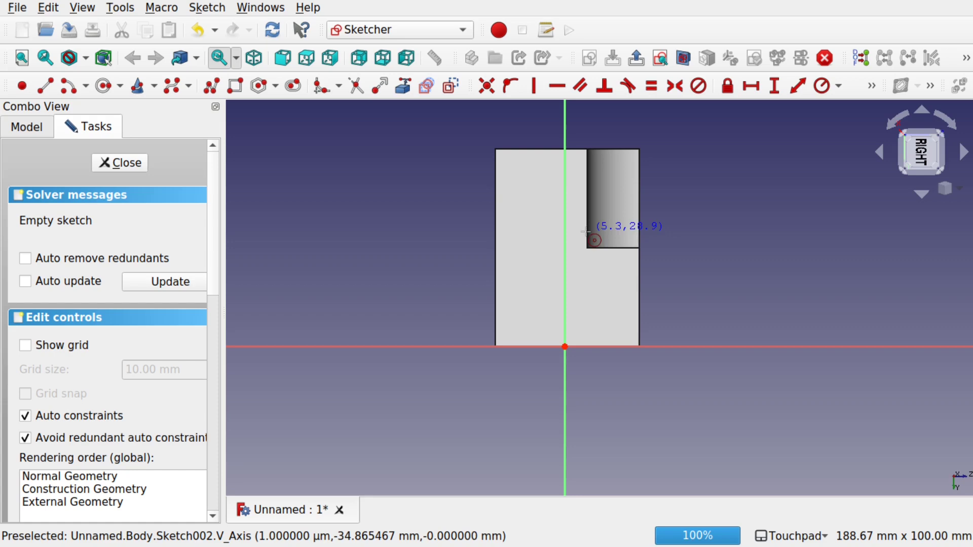
left_click(565, 148)
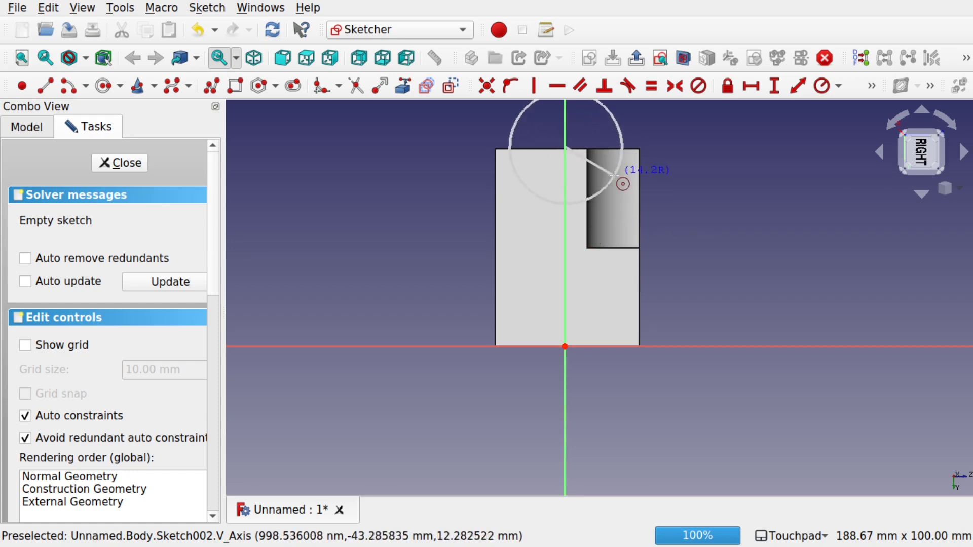
left_click(620, 178)
left_click(134, 161)
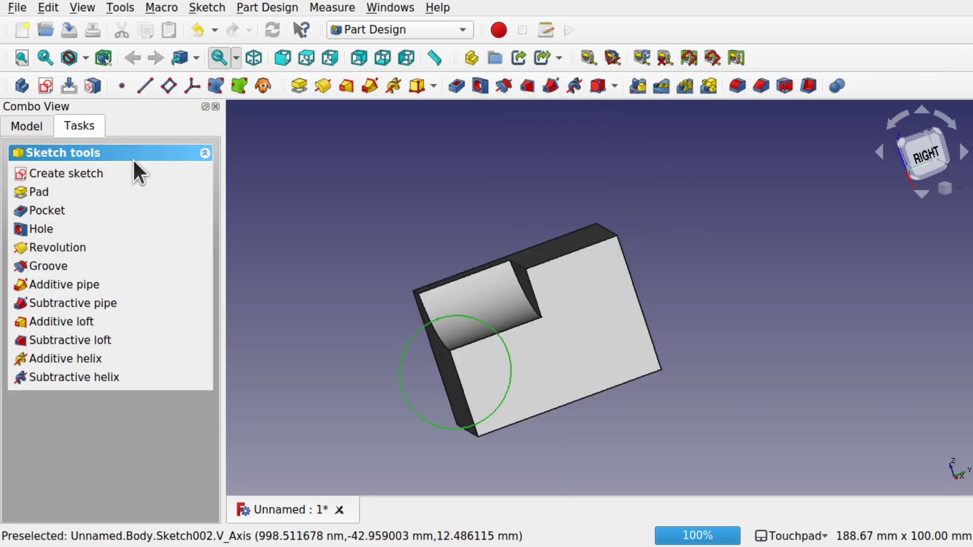
Step: Pocket the side-face circle sketch 10 mm deep into the block
left_click(458, 86)
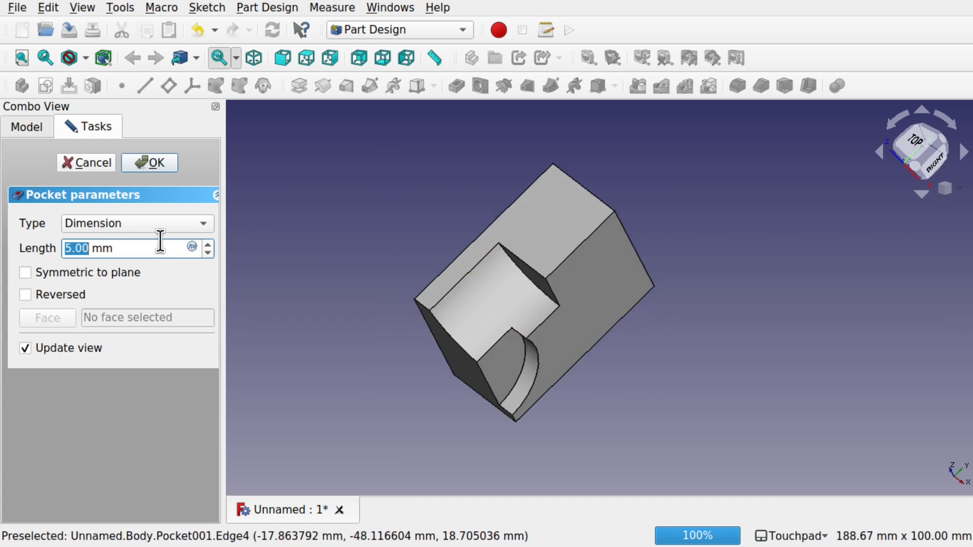
type("10")
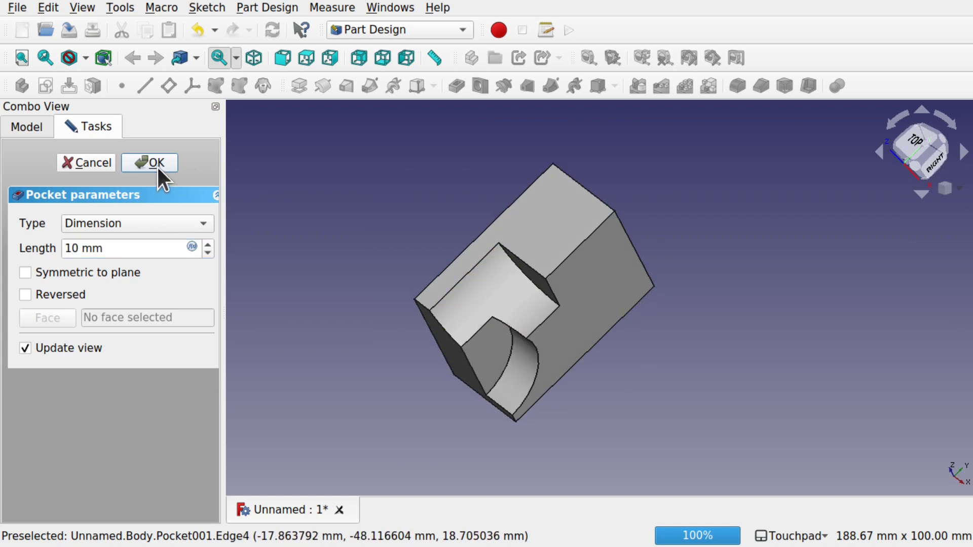
left_click(156, 168)
Step: On the block's front face, sketch a small circle centred on the horizontal axis between the outer edge and the side cutout
middle_click_drag(517, 241, 456, 309)
left_click(430, 304)
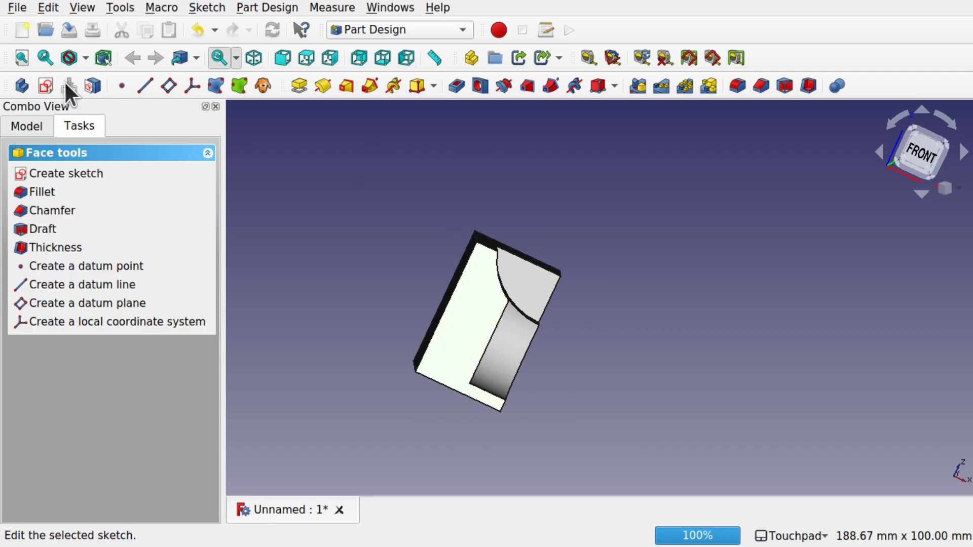
left_click(44, 86)
left_click(109, 86)
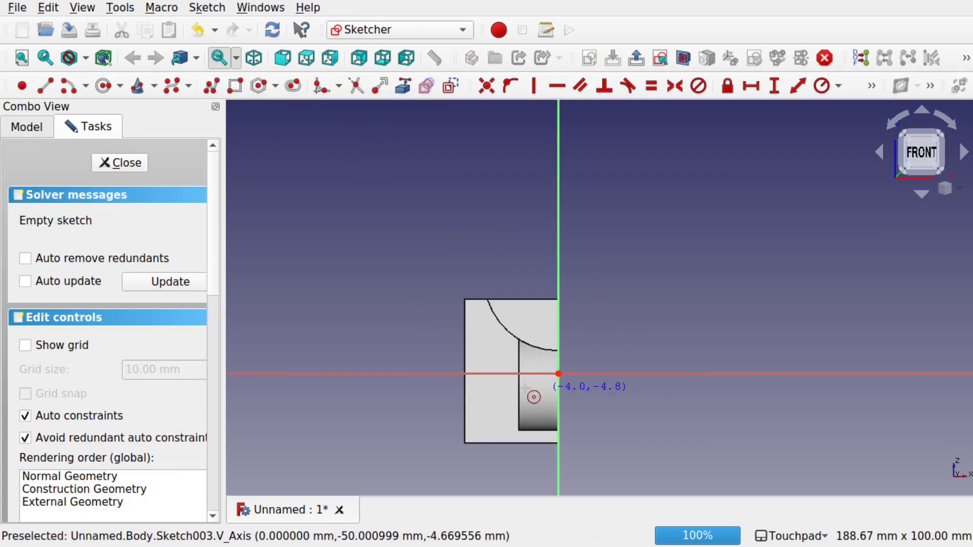
left_click(489, 374)
left_click(501, 390)
right_click(505, 390)
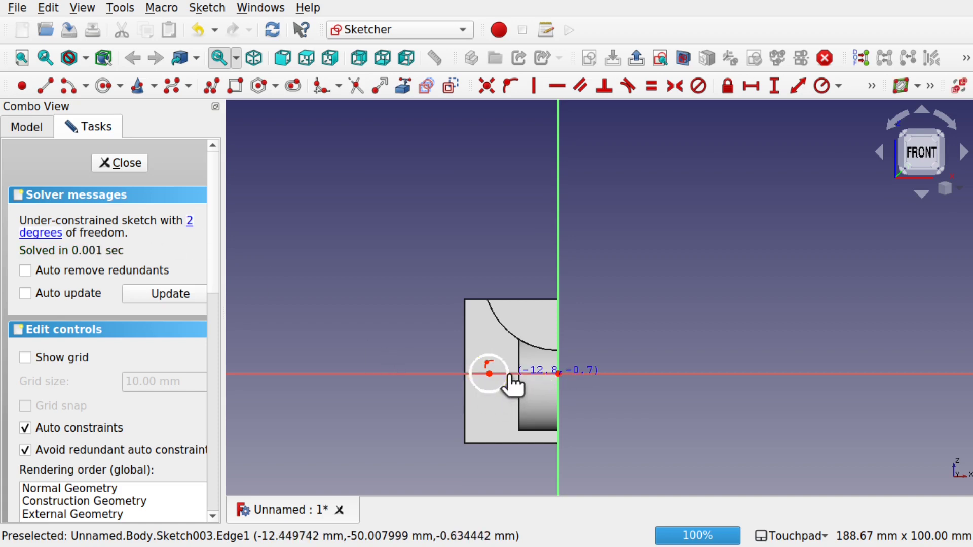
left_click(113, 163)
Step: Pocket the small circle sketch through the whole block using the Through all type
left_click(457, 82)
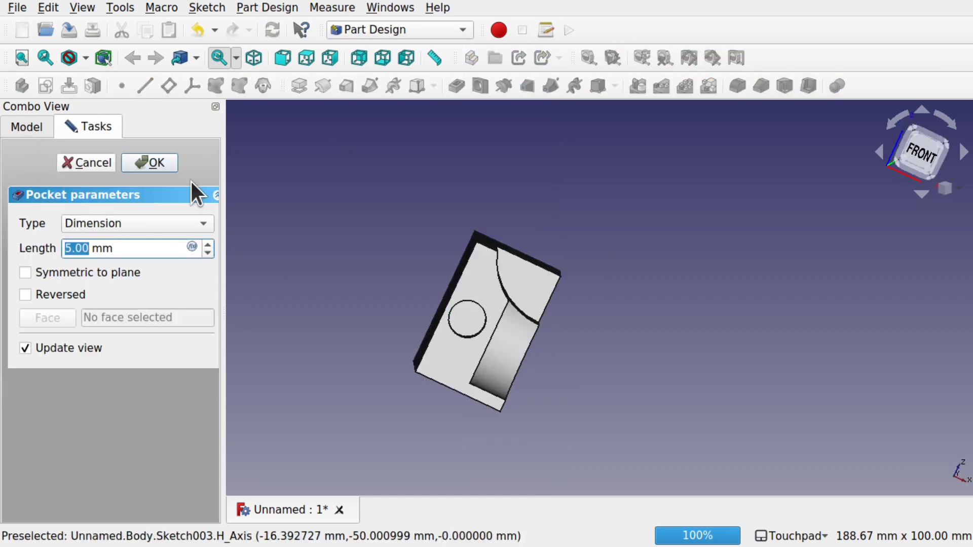
left_click(134, 224)
left_click(134, 243)
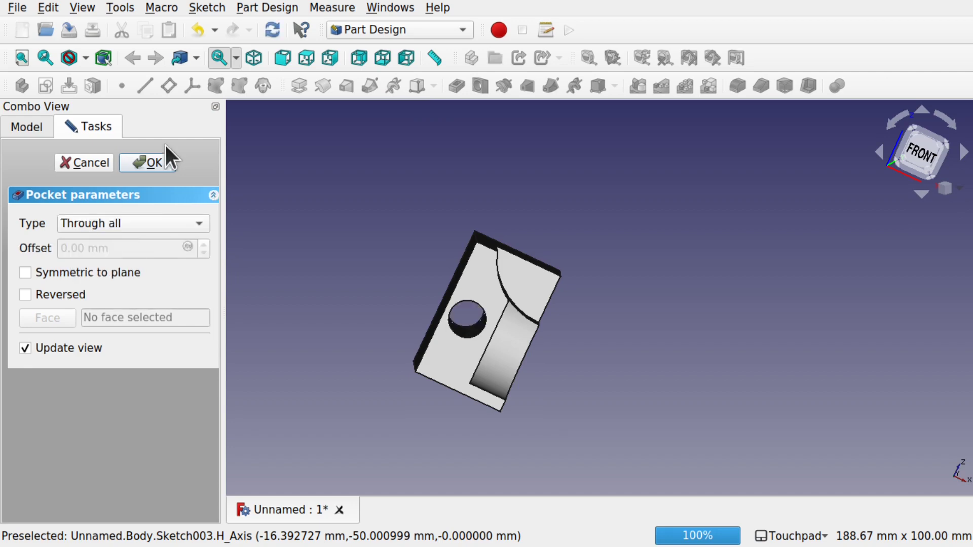
left_click(150, 163)
Step: Mirror Pad, Pocket, Pocket001 and Pocket002 together about the vertical sketch axis
mouse_move(603, 309)
left_mouse_down("alt")
mouse_move(416, 262)
mouse_move(456, 318)
mouse_move(621, 261)
mouse_move(695, 288)
mouse_move(702, 257)
mouse_move(608, 319)
left_mouse_up("alt")
left_click_drag(687, 359, 645, 335, "alt")
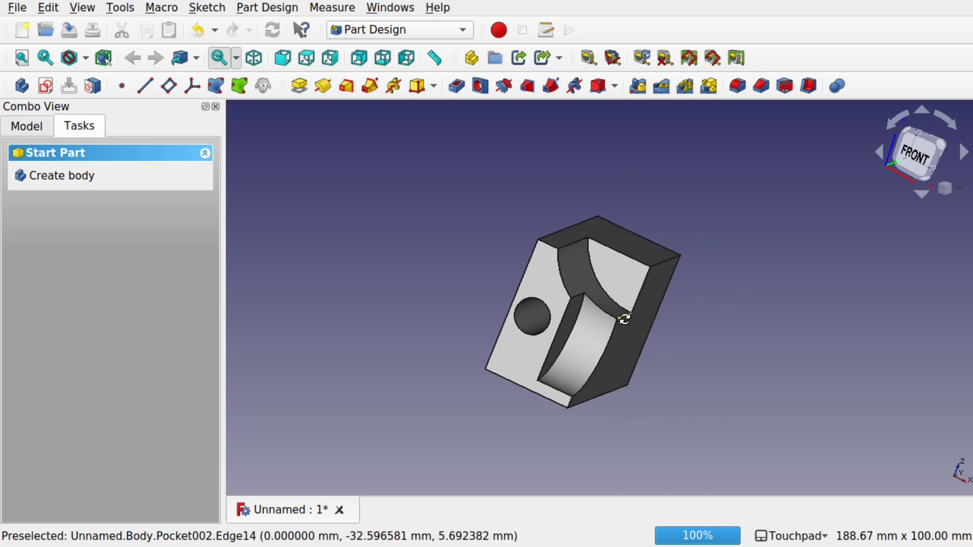
left_click_drag(623, 320, 536, 300, "alt")
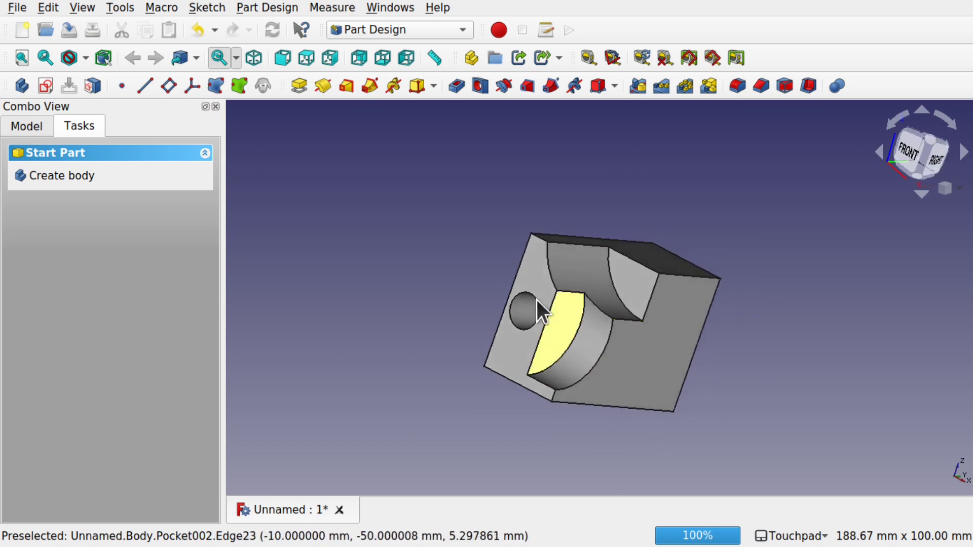
left_click(33, 125)
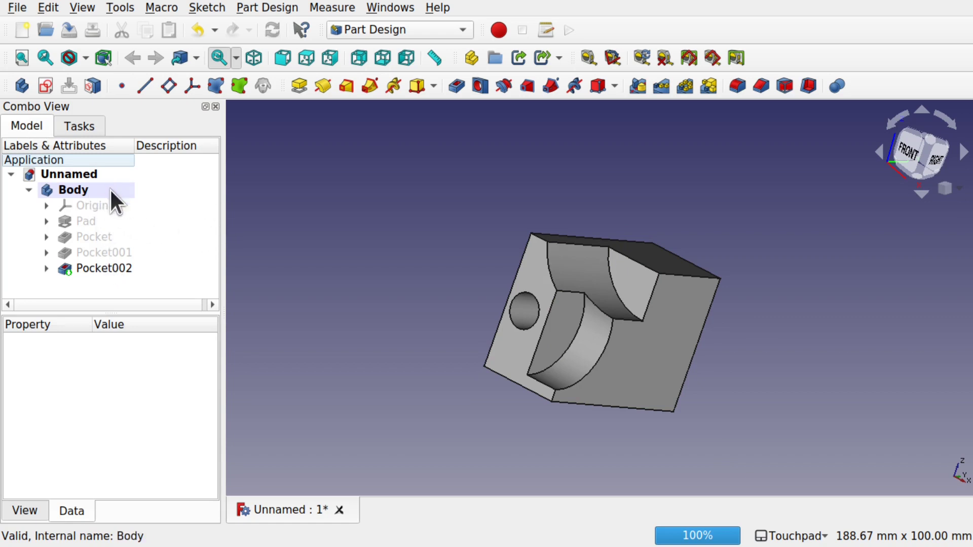
left_click(637, 85)
left_click(55, 221)
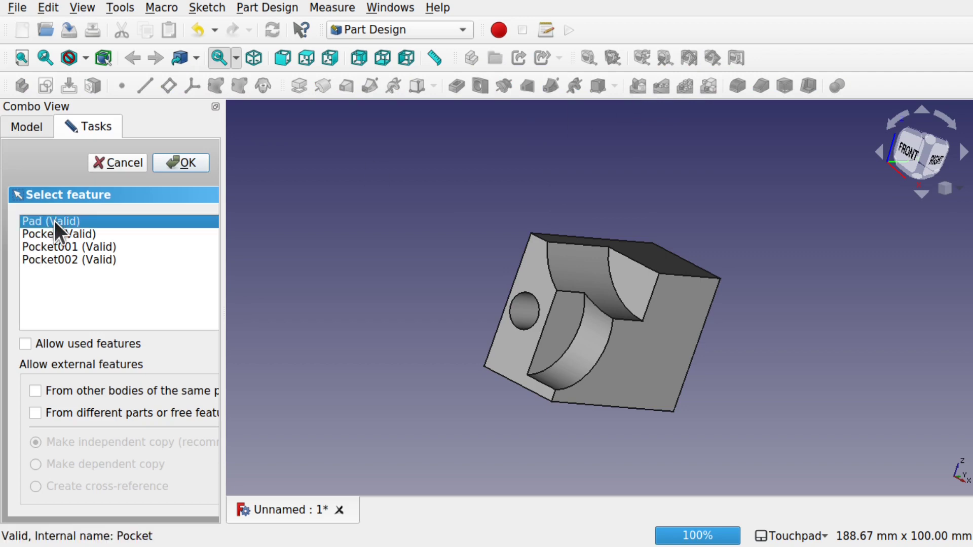
left_click(69, 259, "shift")
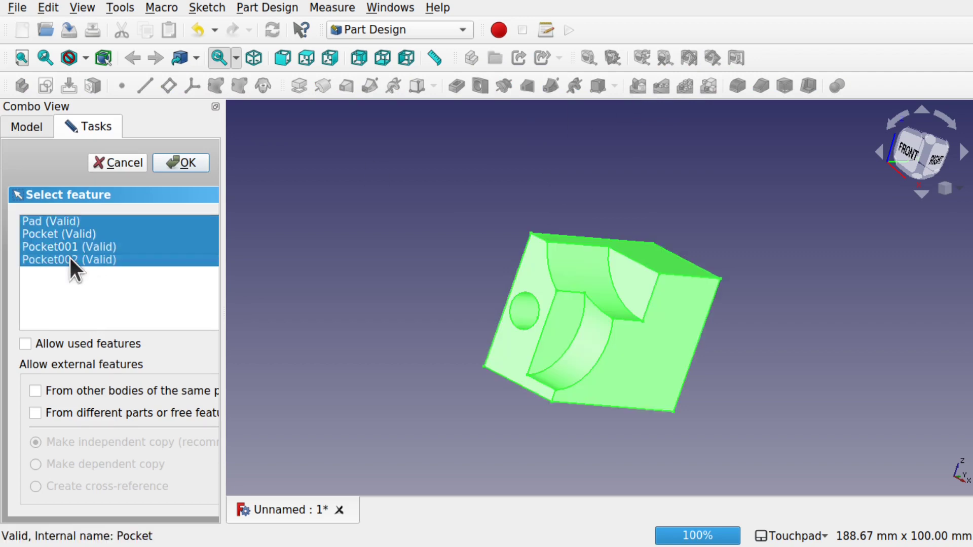
left_click(183, 164)
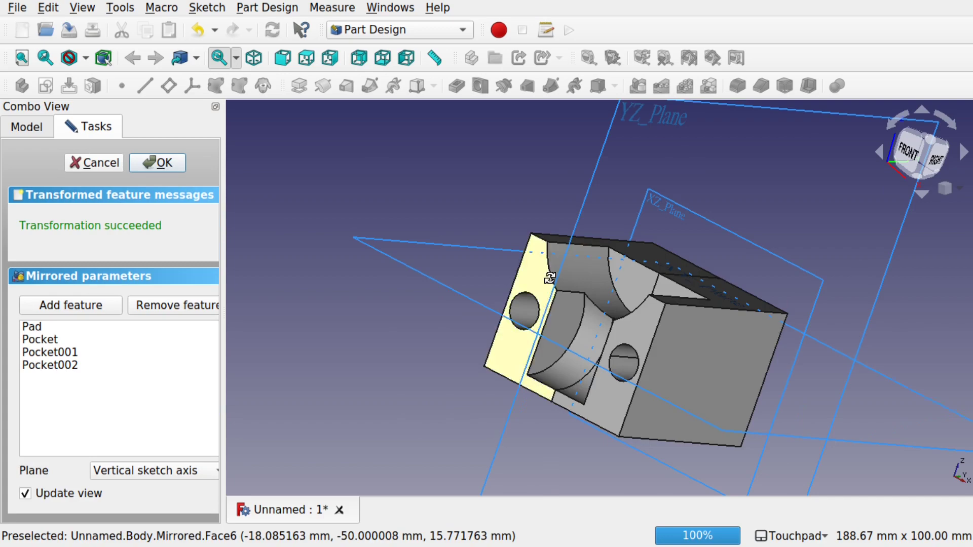
middle_click_drag(507, 253, 530, 255)
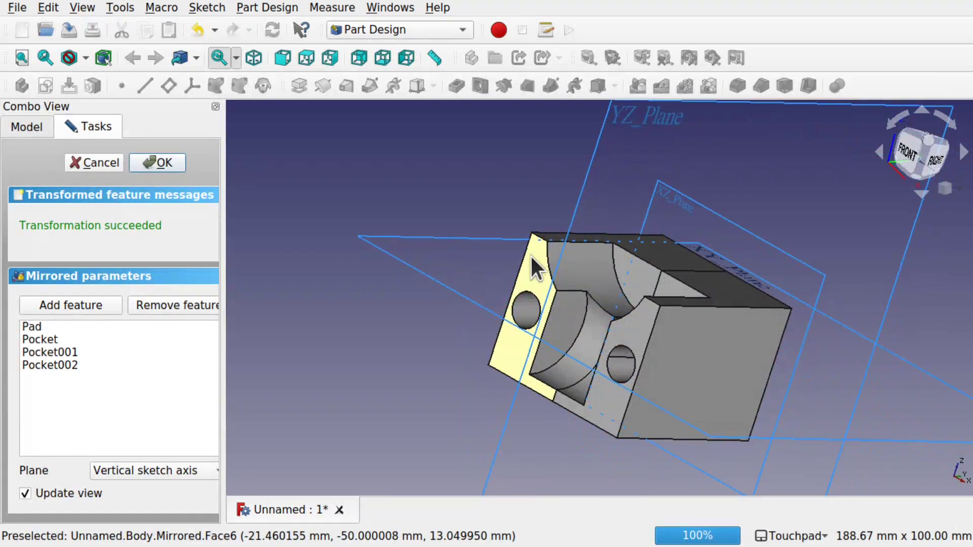
left_click(159, 165)
Step: Hide the Mirrored feature and show Pocket002, so only the half block is displayed
middle_click_drag(557, 329, 617, 265)
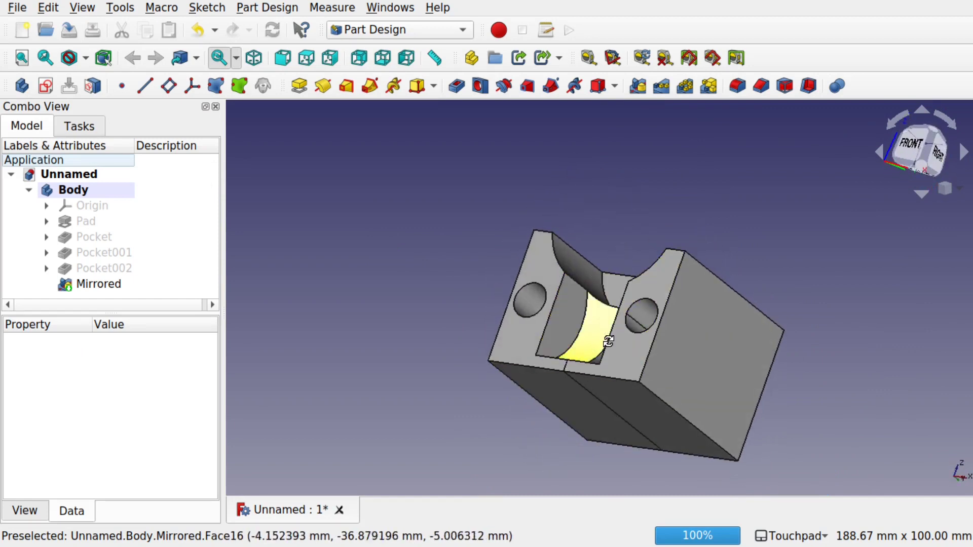
middle_click_drag(608, 335, 620, 365)
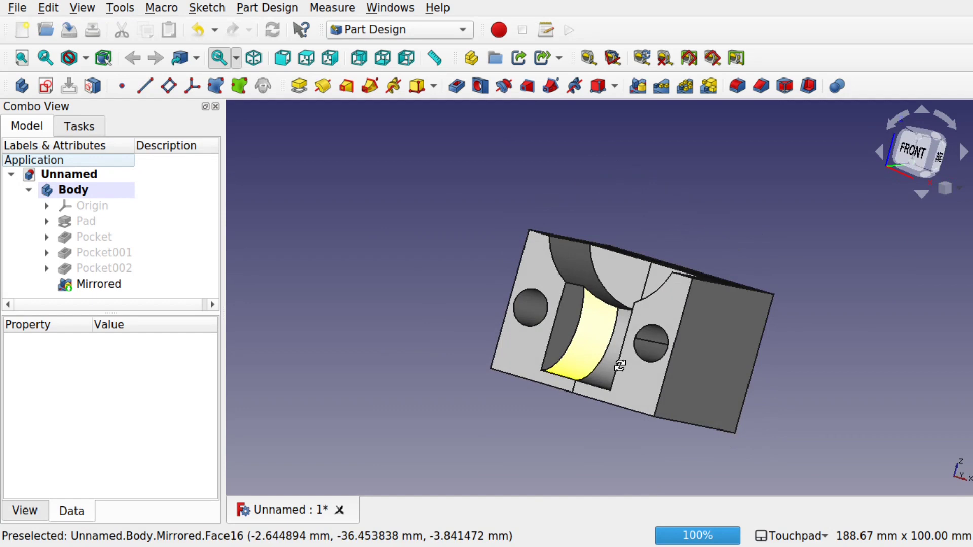
left_click(83, 190)
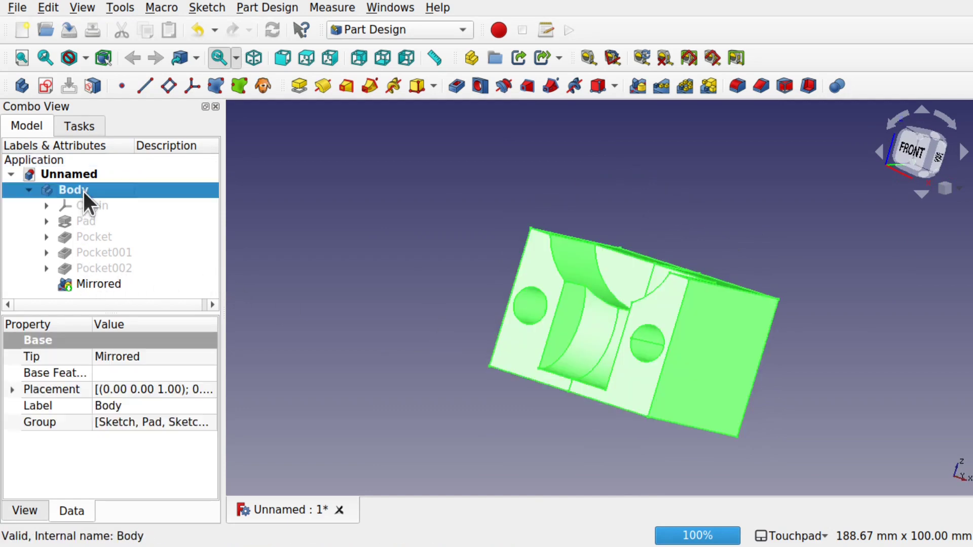
left_click(89, 283)
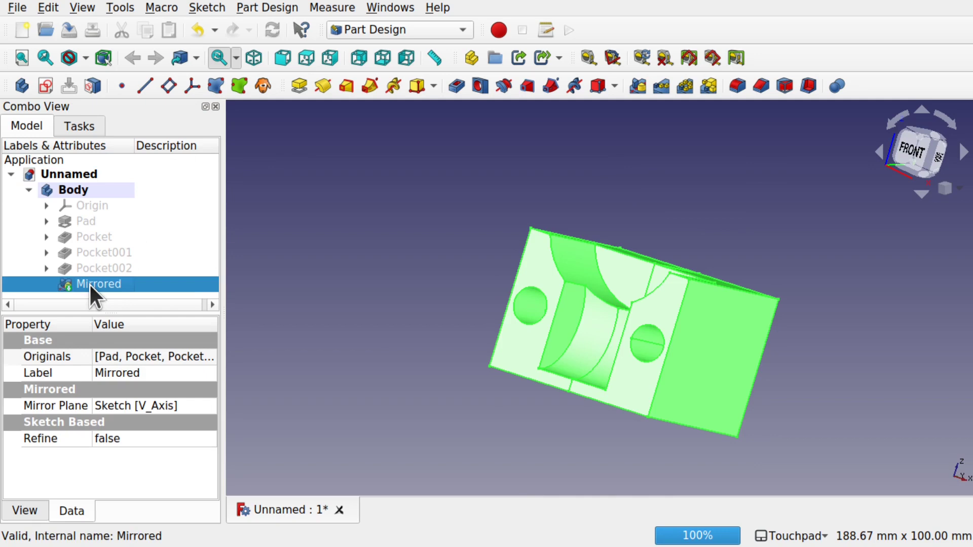
key("space")
left_click(115, 266)
key("space")
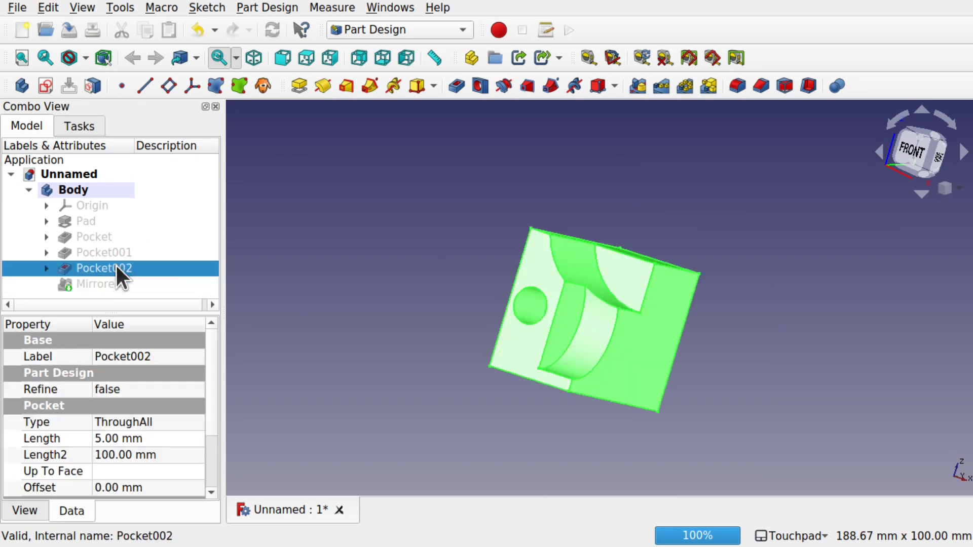
left_click_drag(640, 340, 727, 341)
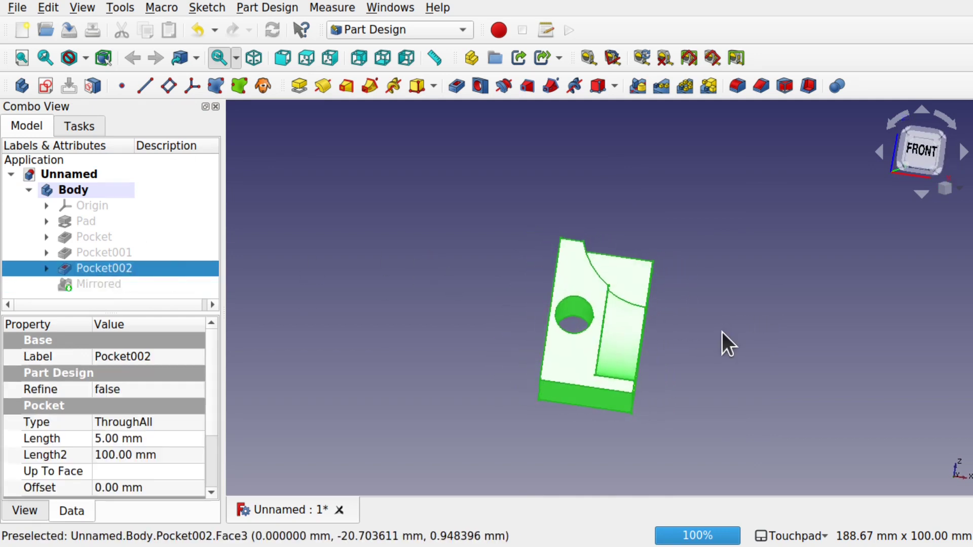
left_click_drag(587, 363, 569, 373)
left_click(568, 373)
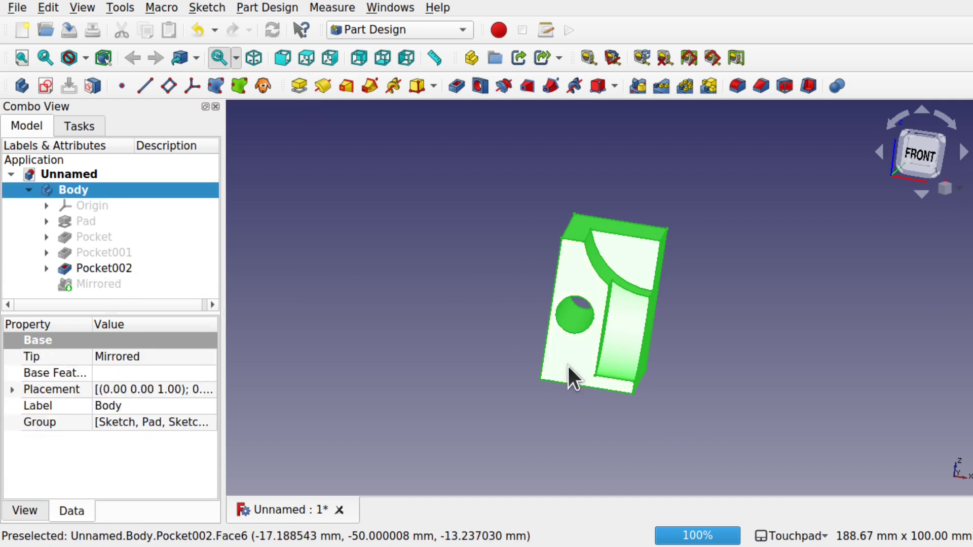
left_click(45, 86)
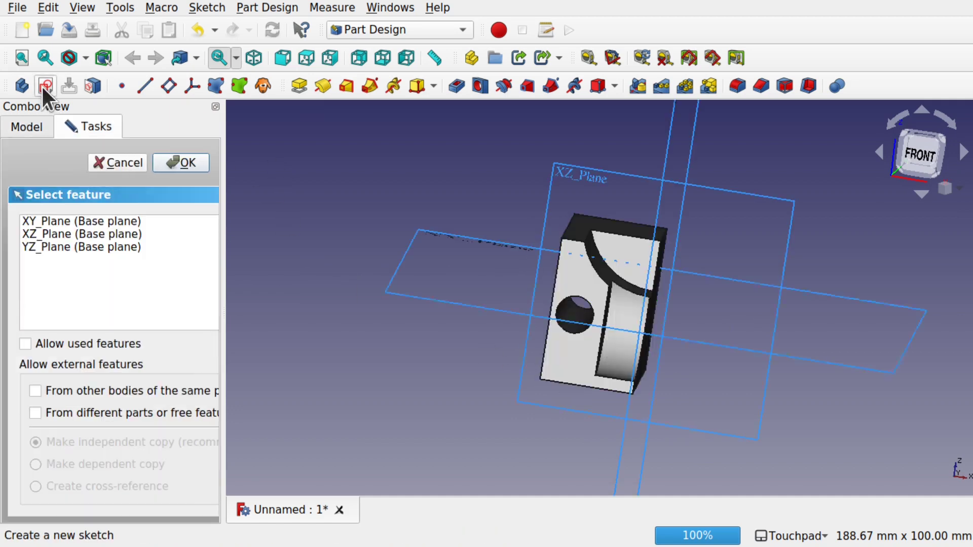
left_click(95, 163)
Step: On the front face of Pocket002, sketch a circle centred on the origin, overlapping the block's inner edge
left_click(574, 349)
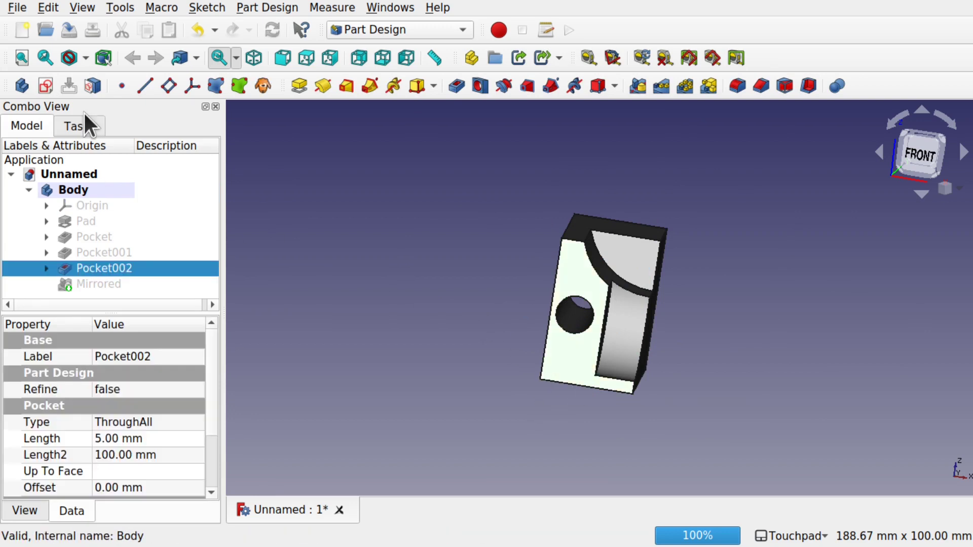
left_click(45, 86)
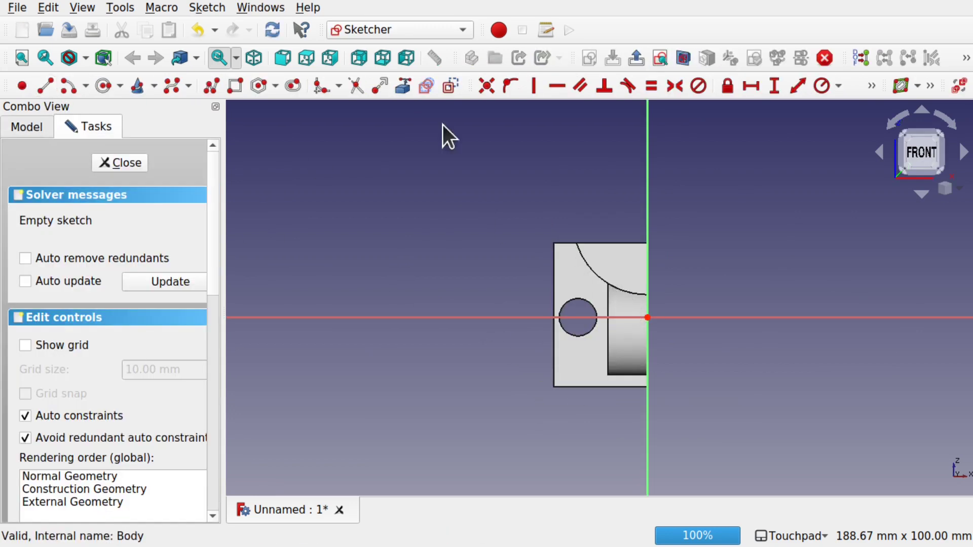
left_click(104, 89)
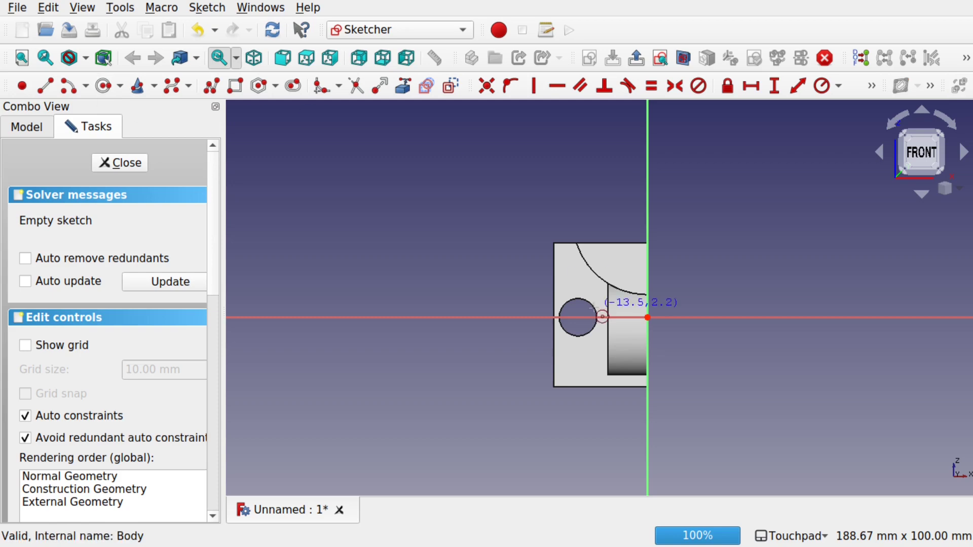
left_click(647, 317)
left_click(672, 334)
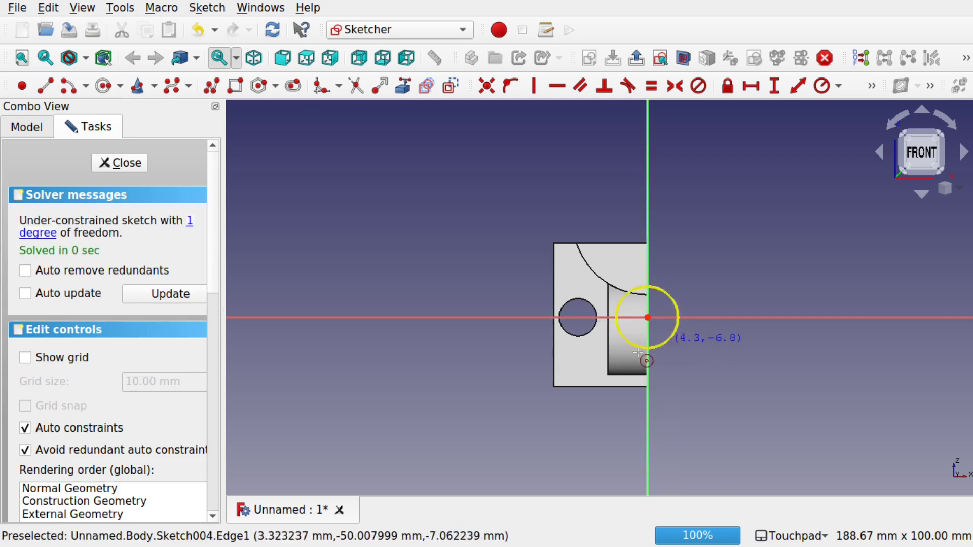
left_click(124, 164)
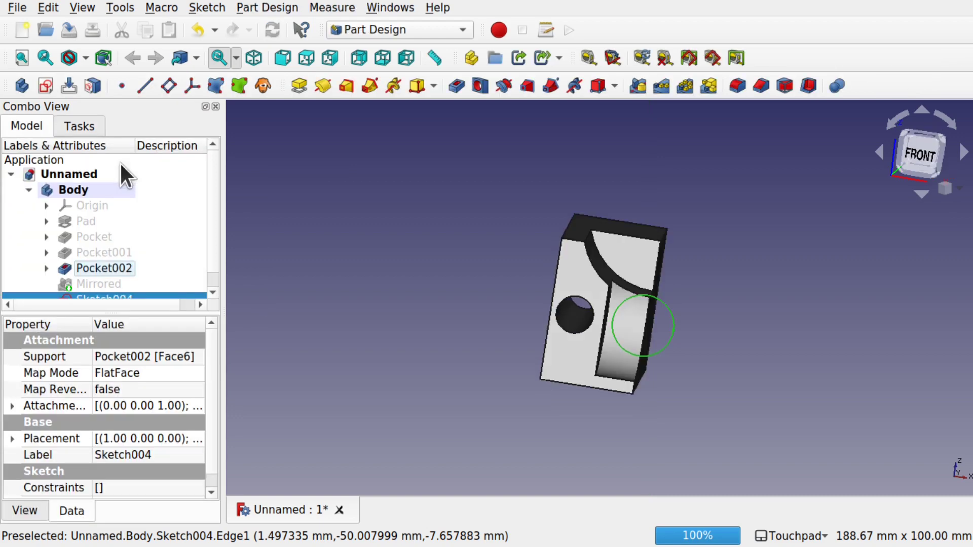
Step: Pocket the origin-centred circle sketch 5 mm deep and select the new pocket feature for inspection
left_click(456, 87)
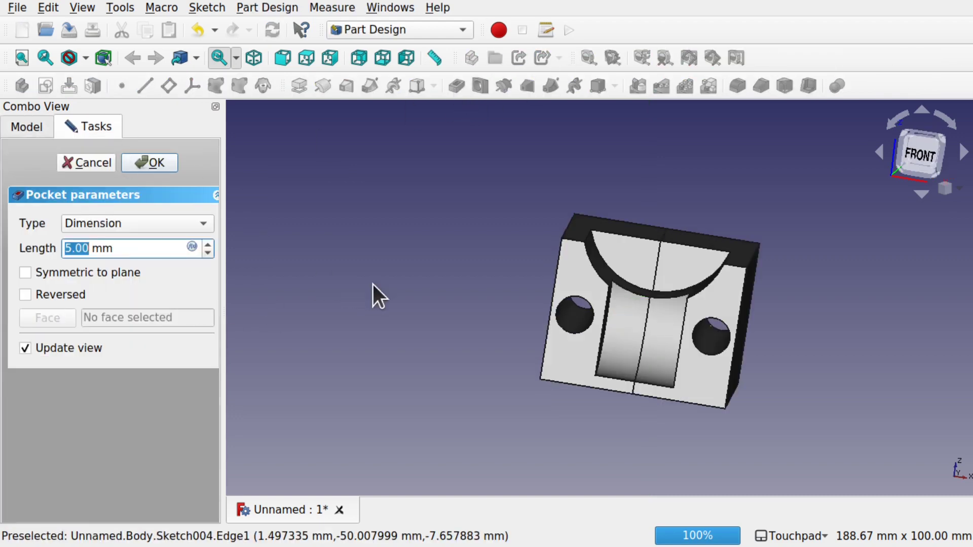
left_click(156, 162)
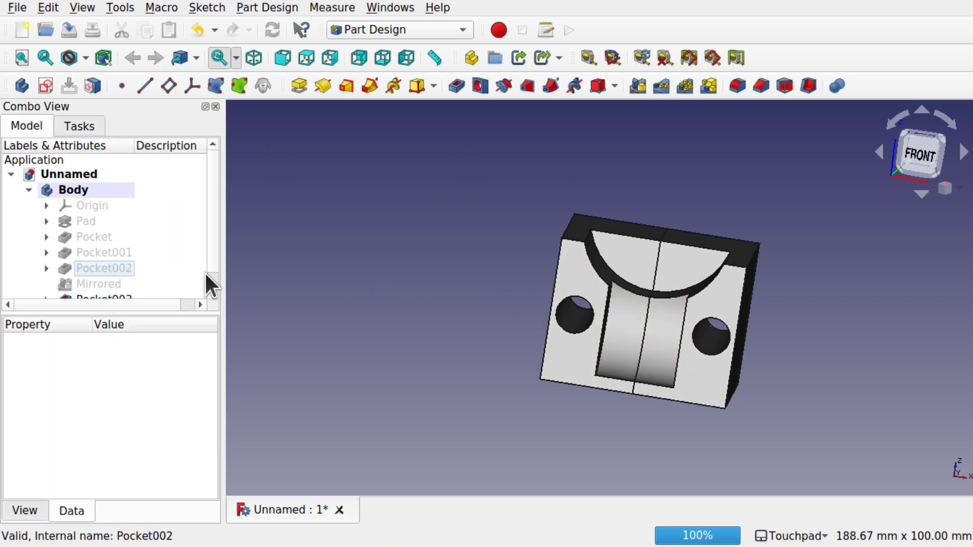
scroll(206, 273, "down", 1)
left_click(89, 291)
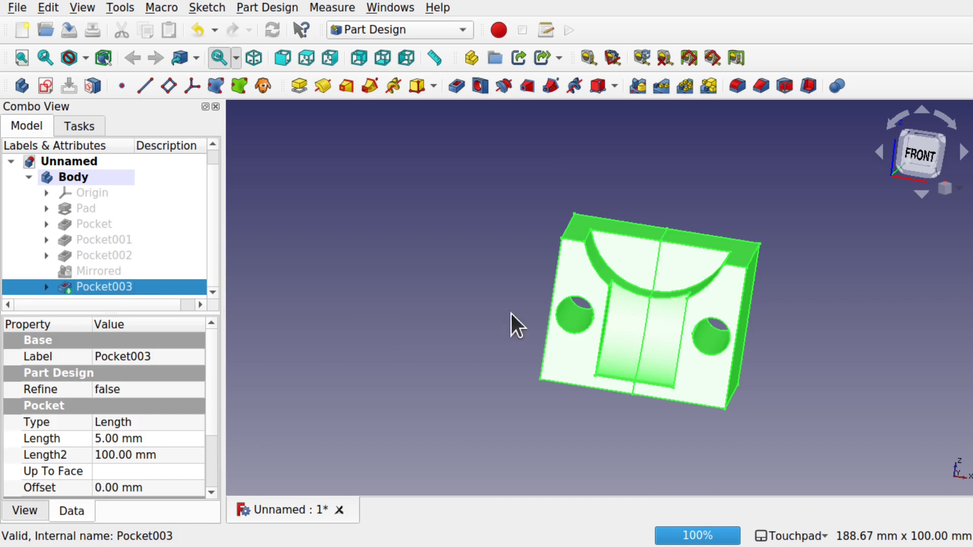
left_click_drag(512, 325, 619, 382, "alt")
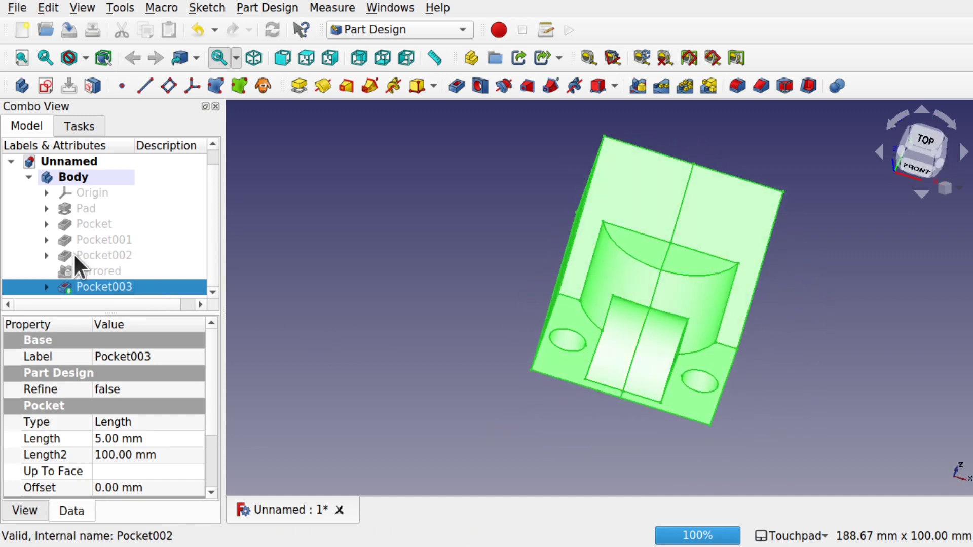
Step: Compare the Mirrored feature with the new pocket and inspect which features its mirror parameters include, leaving them unchanged
left_click(106, 273)
key("space")
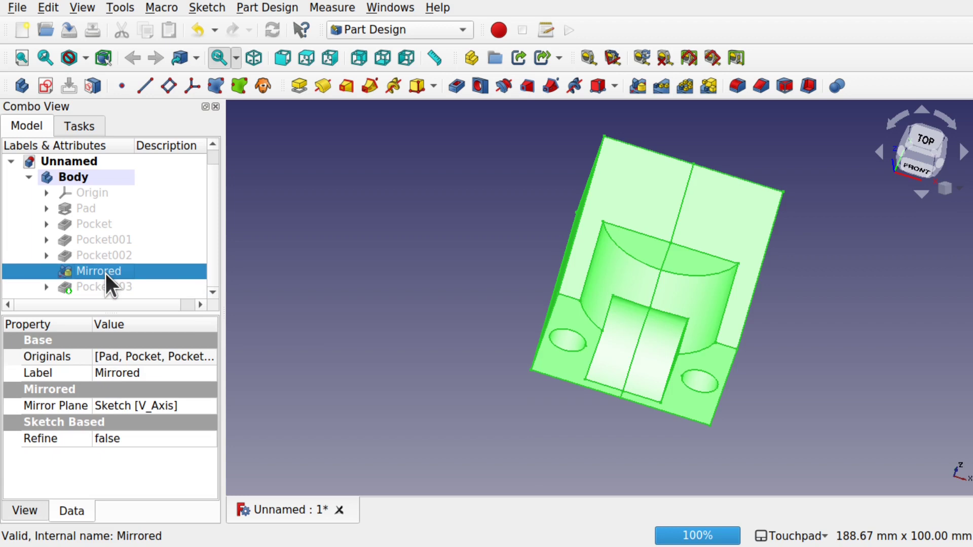
left_click(100, 287)
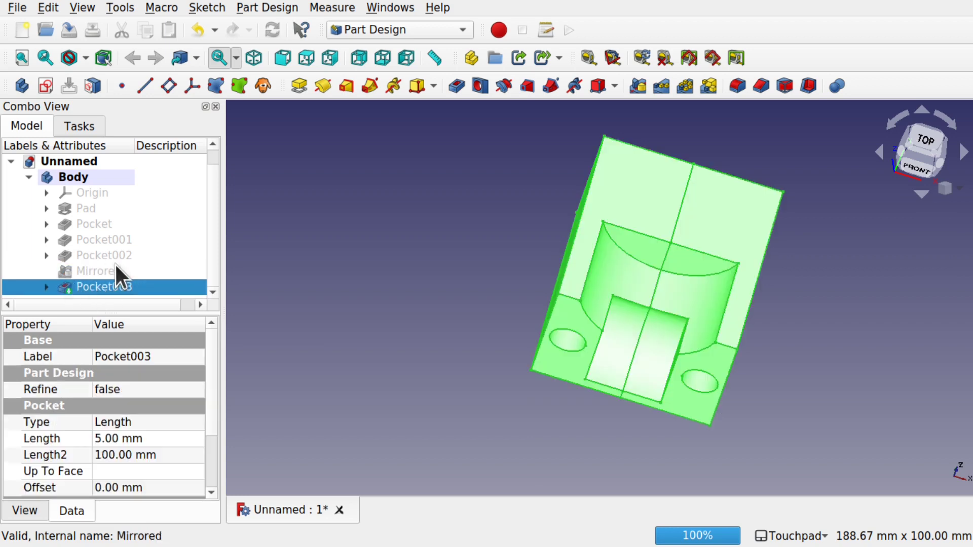
double_click(114, 269)
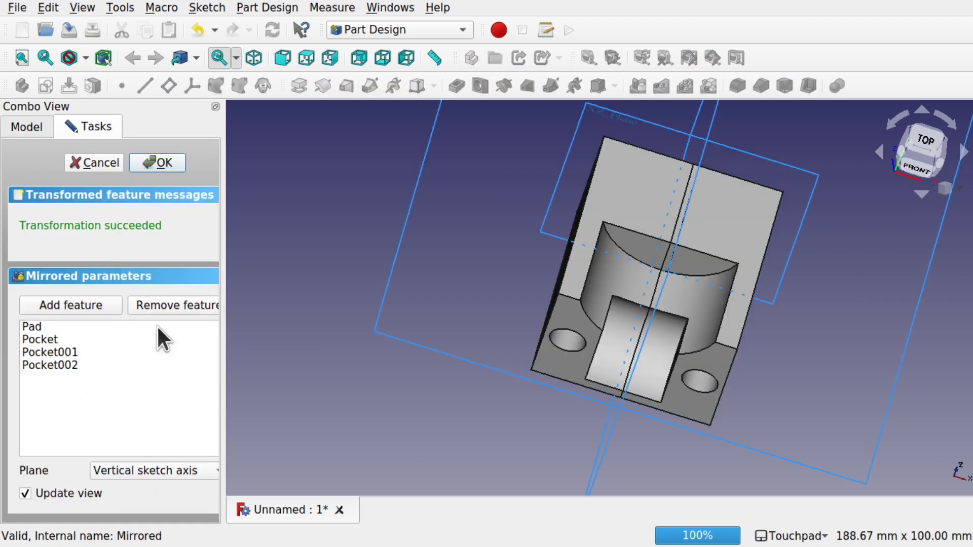
left_click(113, 161)
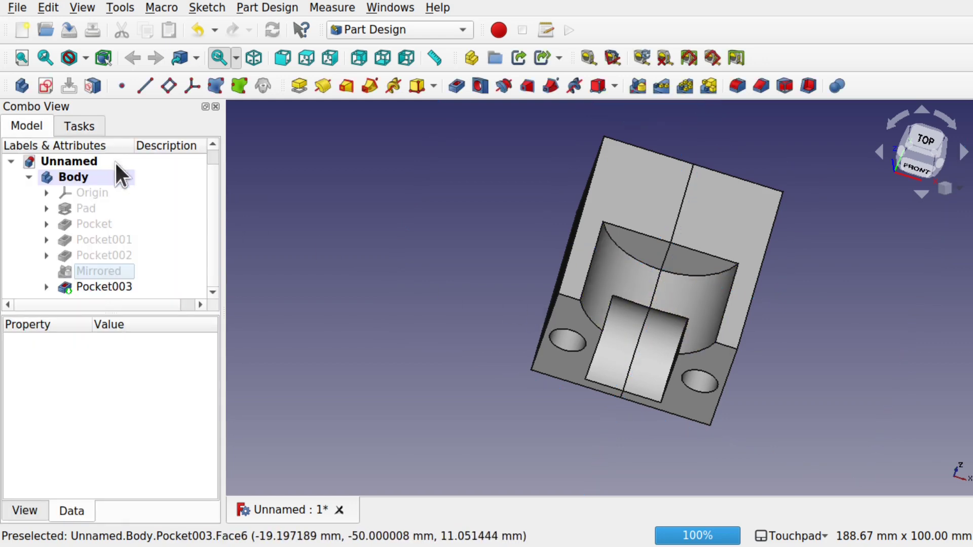
Step: Delete Pocket003, the Mirrored feature and the leftover Sketch004, keeping the half block up to Pocket002
left_click(115, 288)
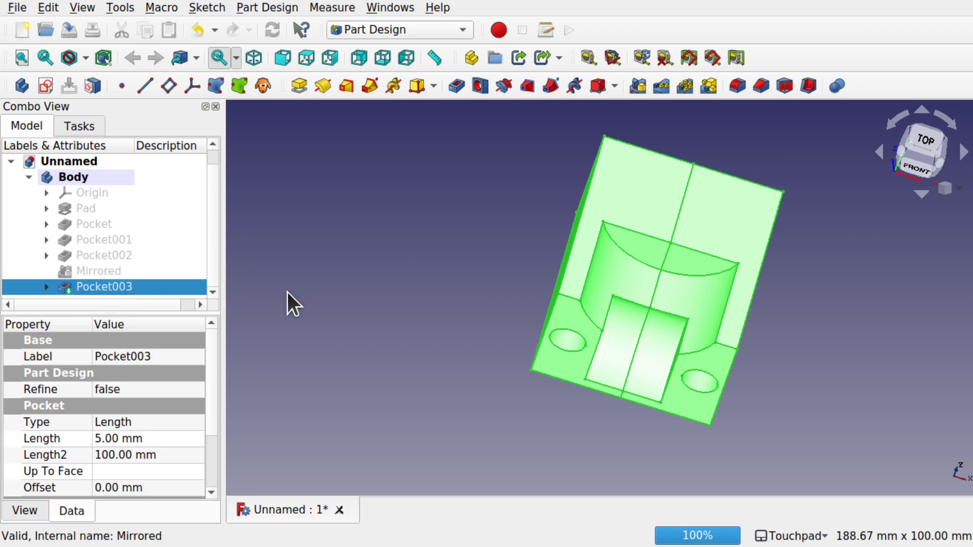
key("Delete")
left_click(123, 287)
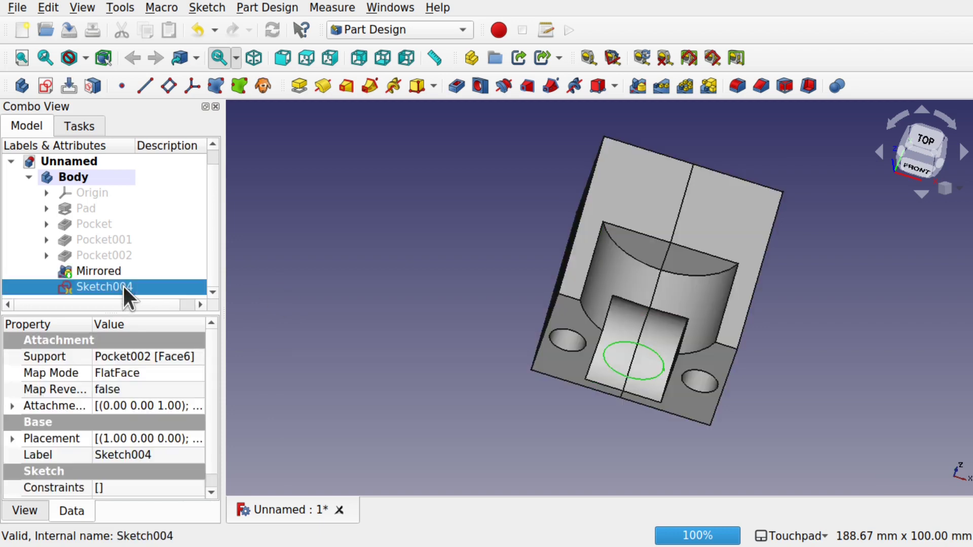
left_click(106, 270)
key("Delete")
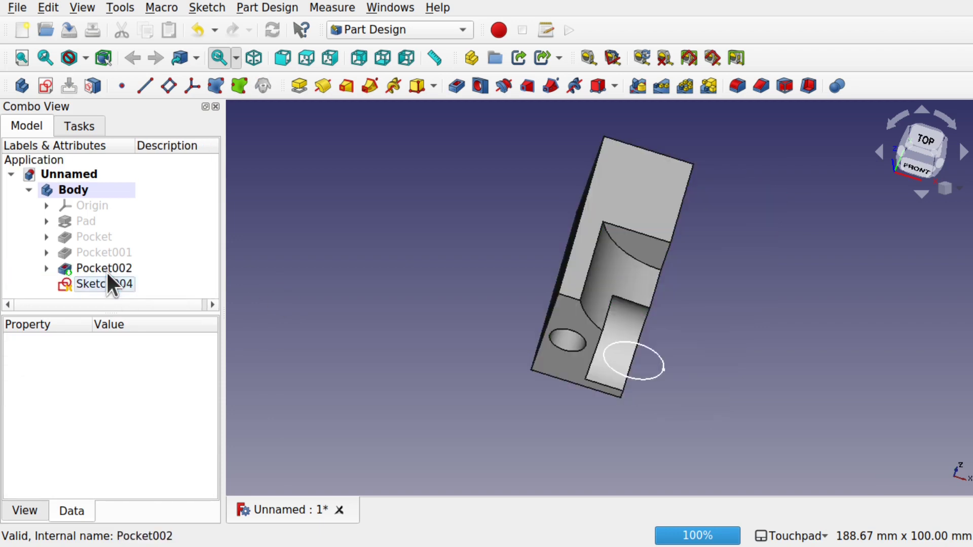
left_click(109, 284)
key("Delete")
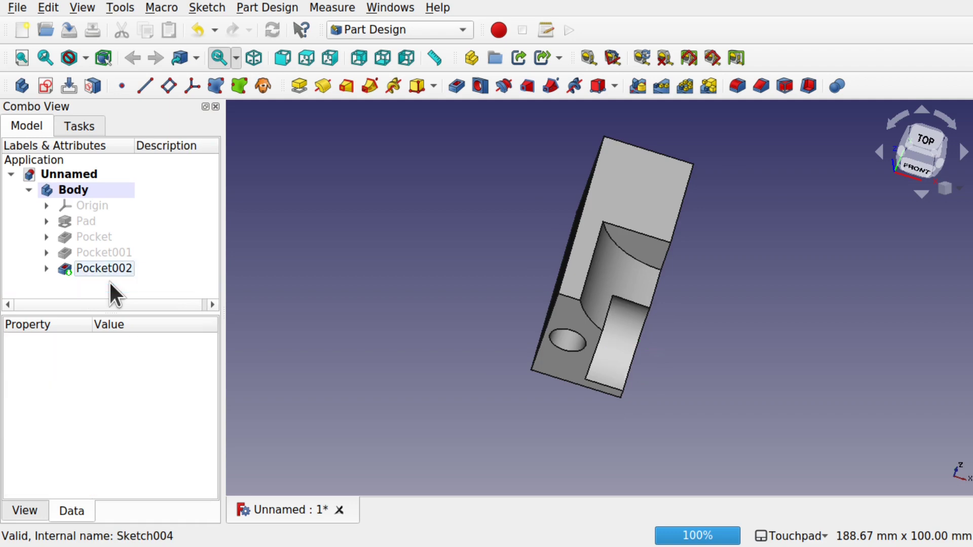
Step: In the Part workbench, mirror the whole Body about the YZ plane with the base point at 0, 0, 0 mm
left_click_drag(713, 348, 636, 344)
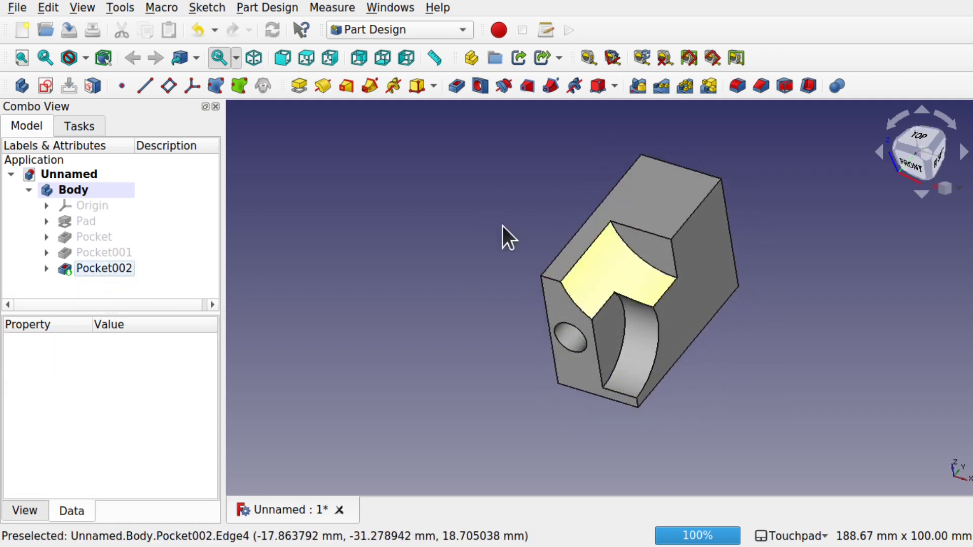
left_click(407, 26)
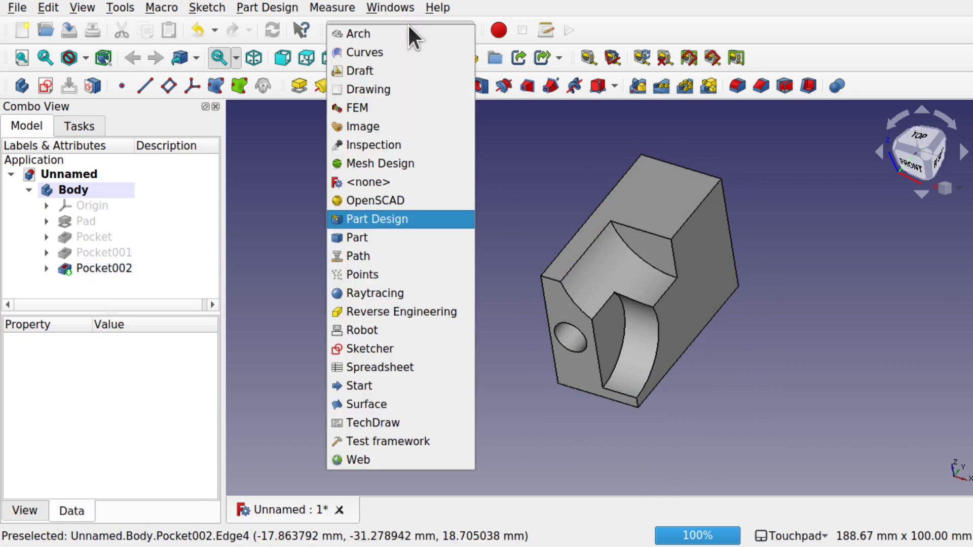
left_click(378, 238)
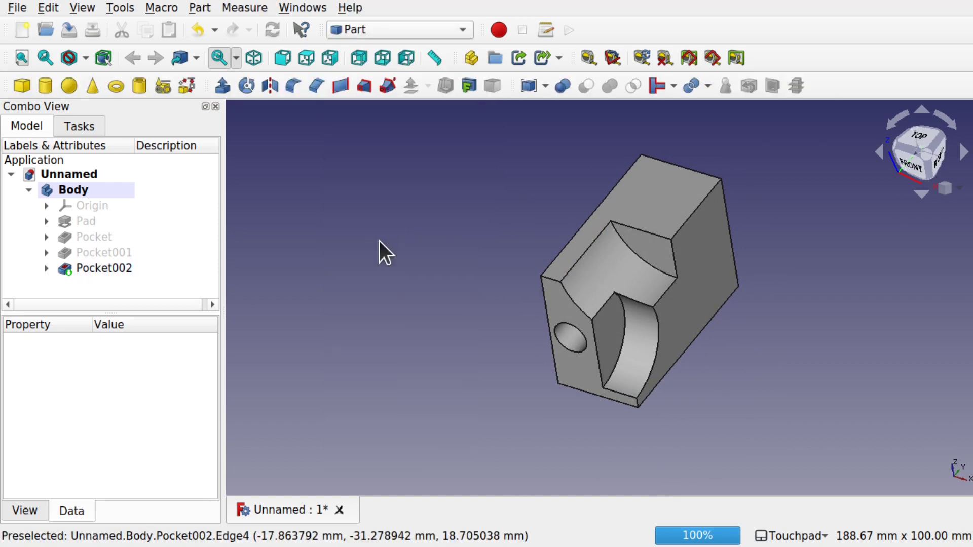
mouse_move(468, 266)
middle_mouse_down()
mouse_move(658, 246)
mouse_move(462, 256)
mouse_move(485, 265)
middle_mouse_up()
middle_click_drag(630, 358, 500, 303)
left_click(66, 191)
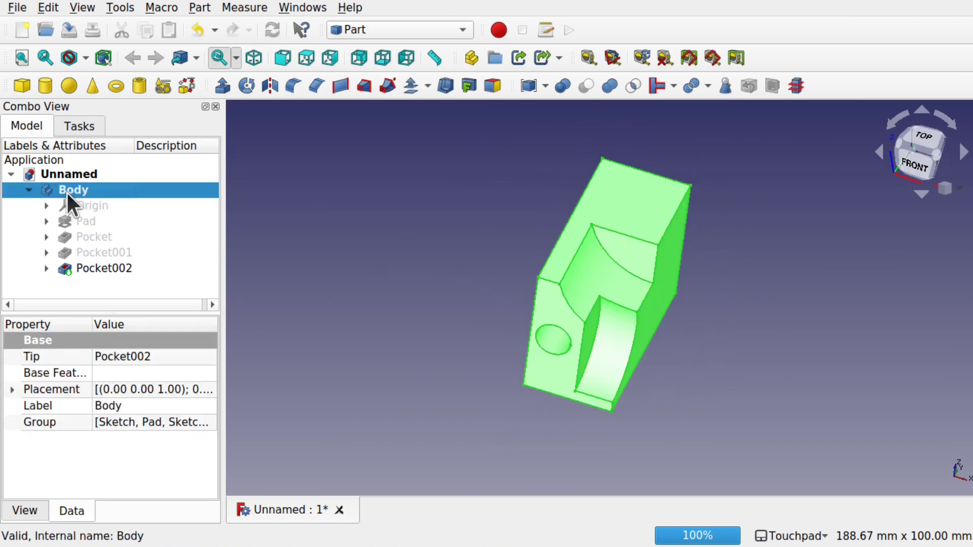
left_click(200, 7)
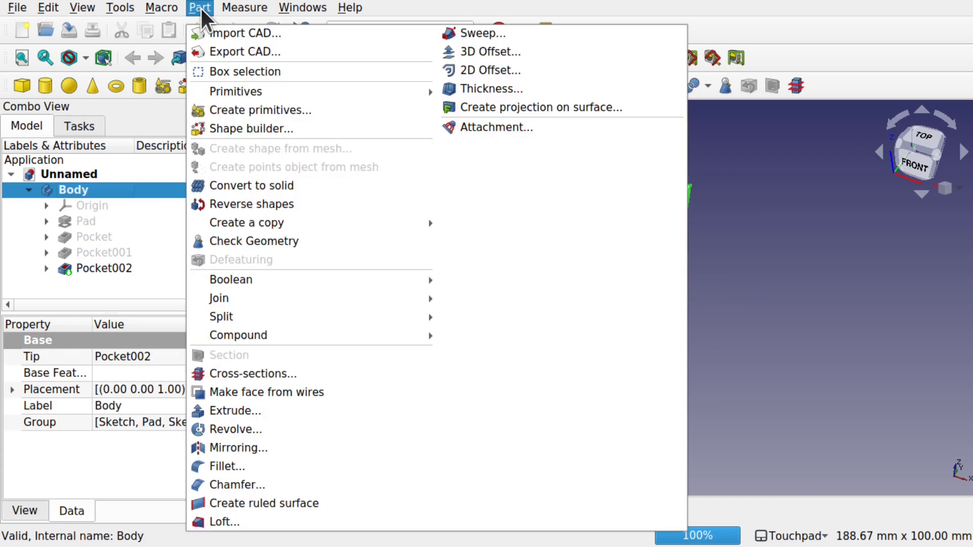
left_click(268, 445)
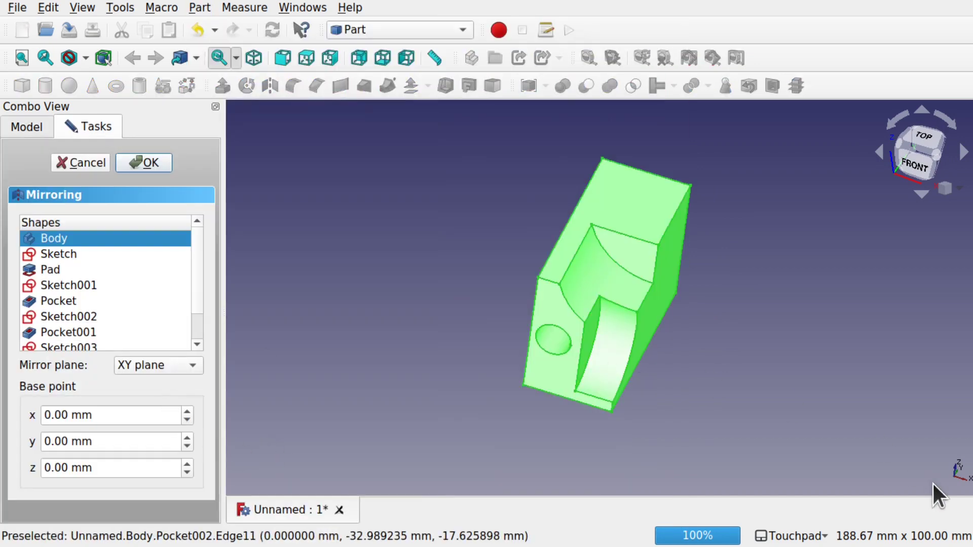
left_click_drag(931, 482, 890, 463, "alt")
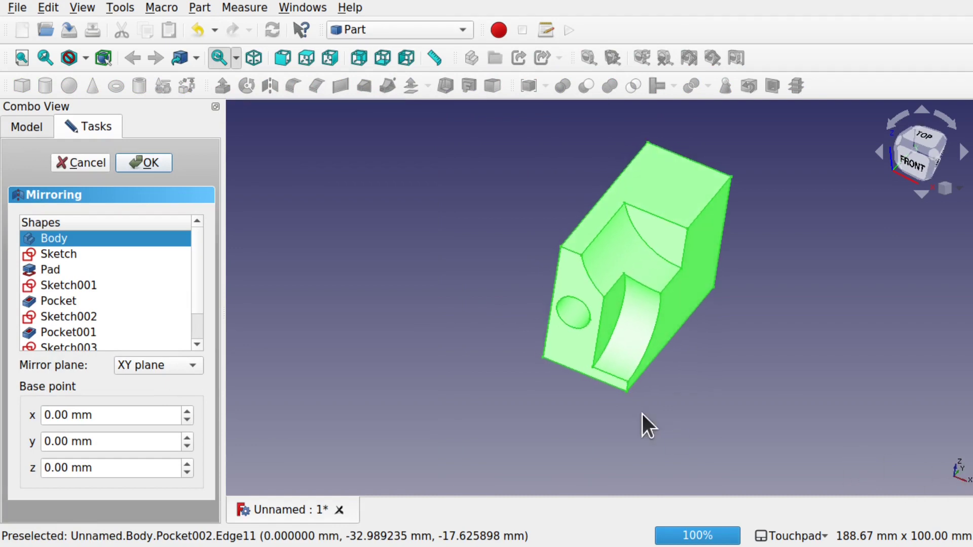
left_click(135, 365)
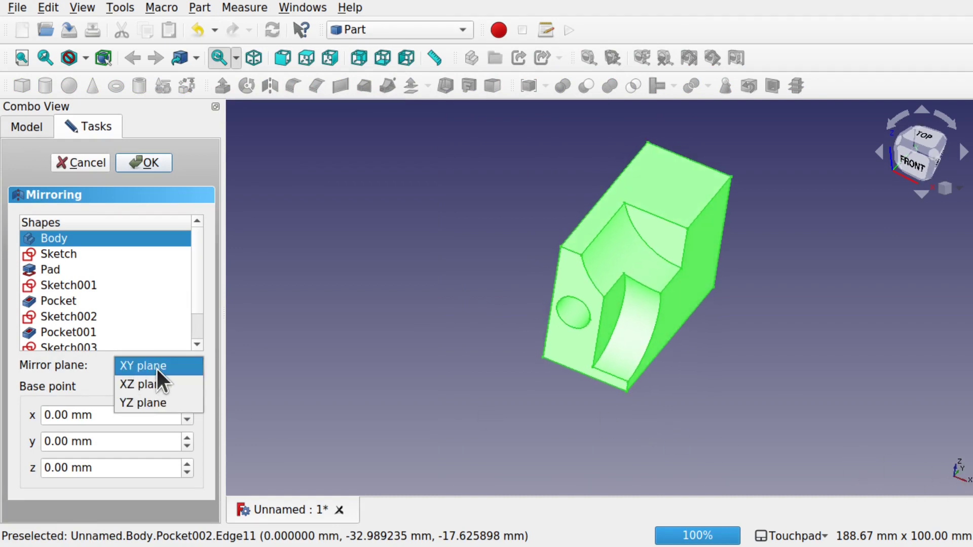
left_click(151, 400)
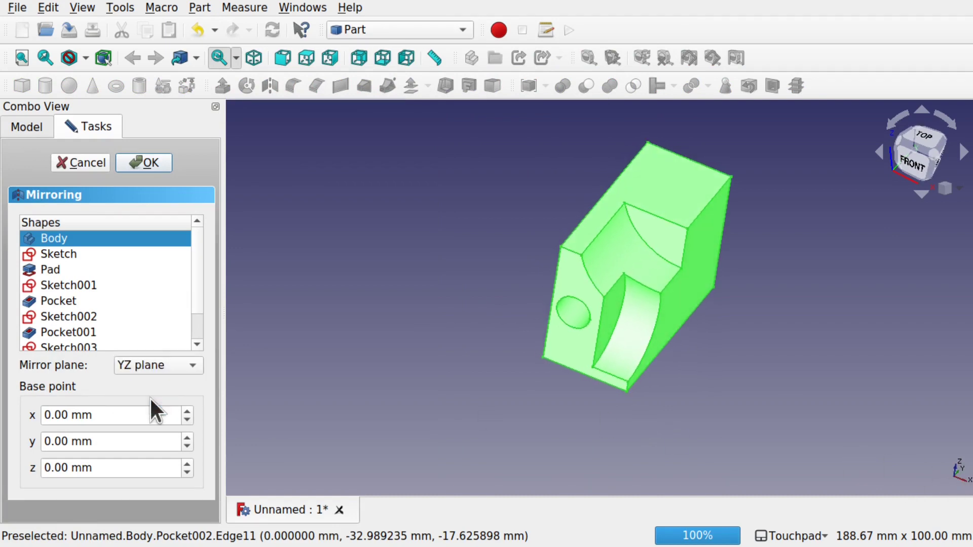
left_click(139, 167)
left_click_drag(652, 265, 603, 263, "alt")
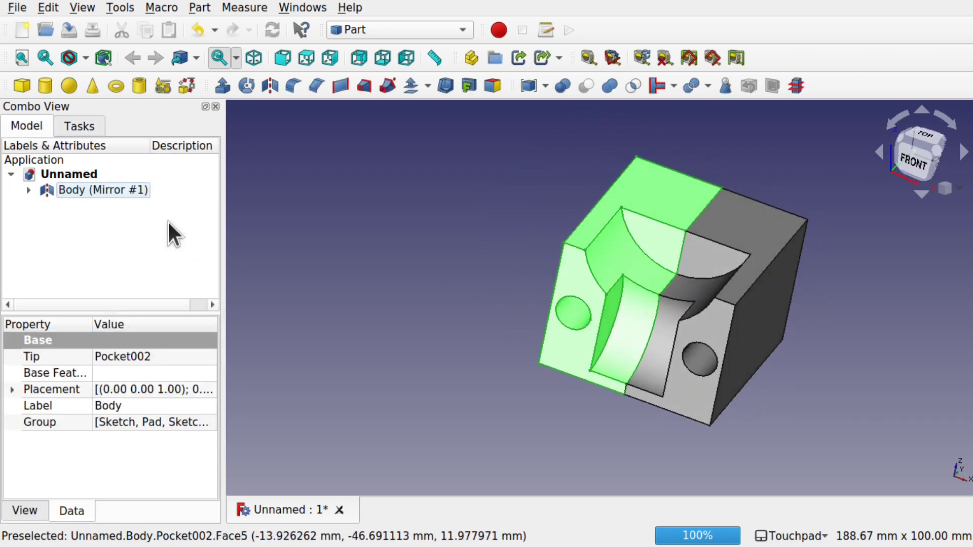
Step: Expand Body (Mirror #1) down to the Body's features and hide the mirrored half
left_click(29, 191)
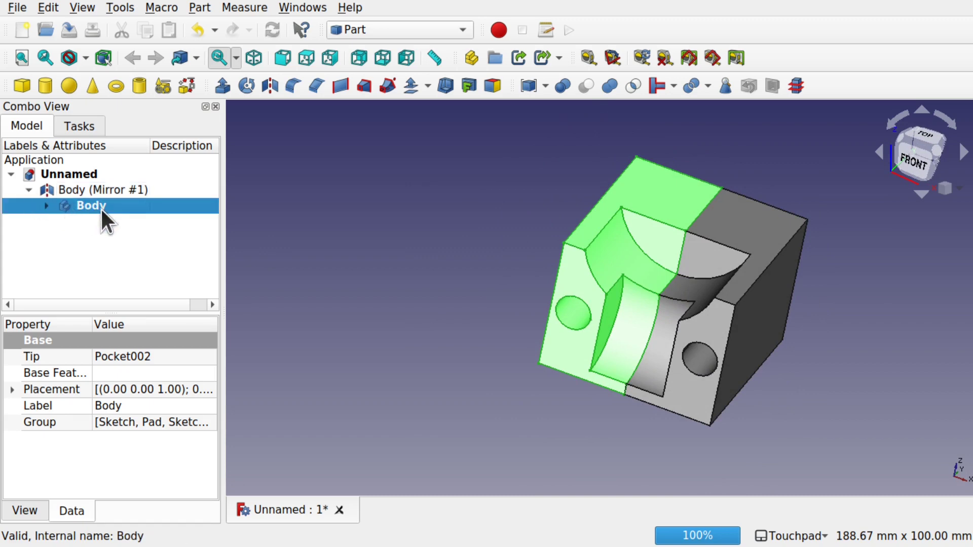
left_click(46, 205)
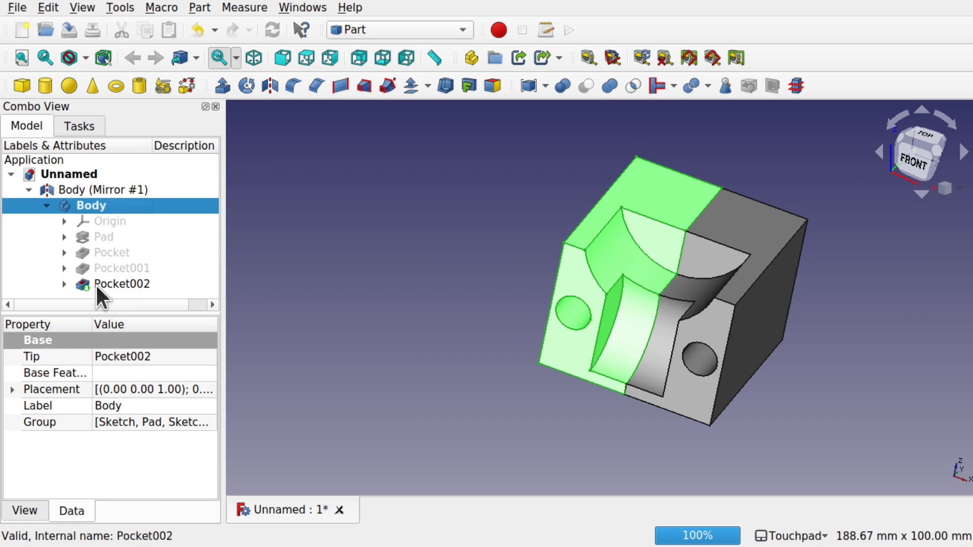
left_click(91, 190)
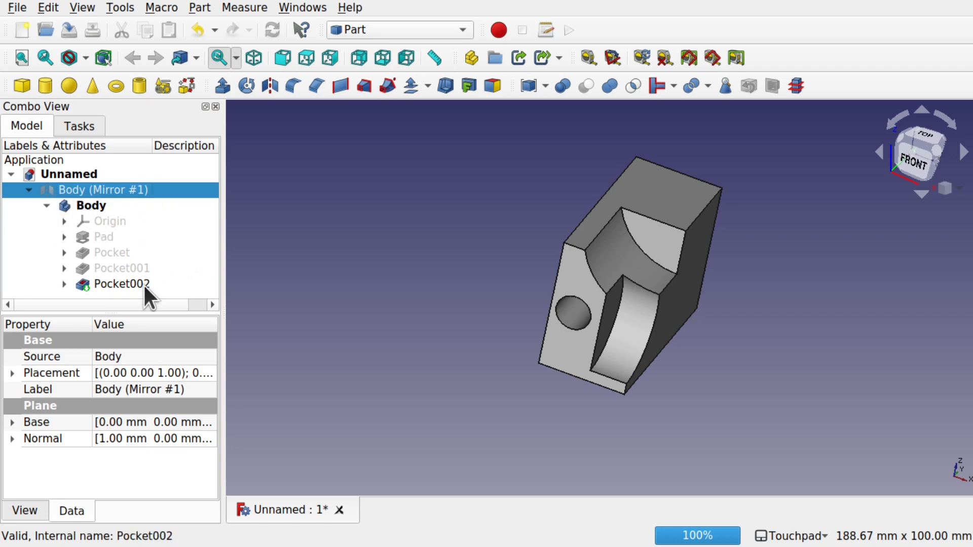
Step: Back in the Part Design workbench, sketch an origin-centred circle on Pocket002's front face, extending past the half block's inner edge
left_click(418, 36)
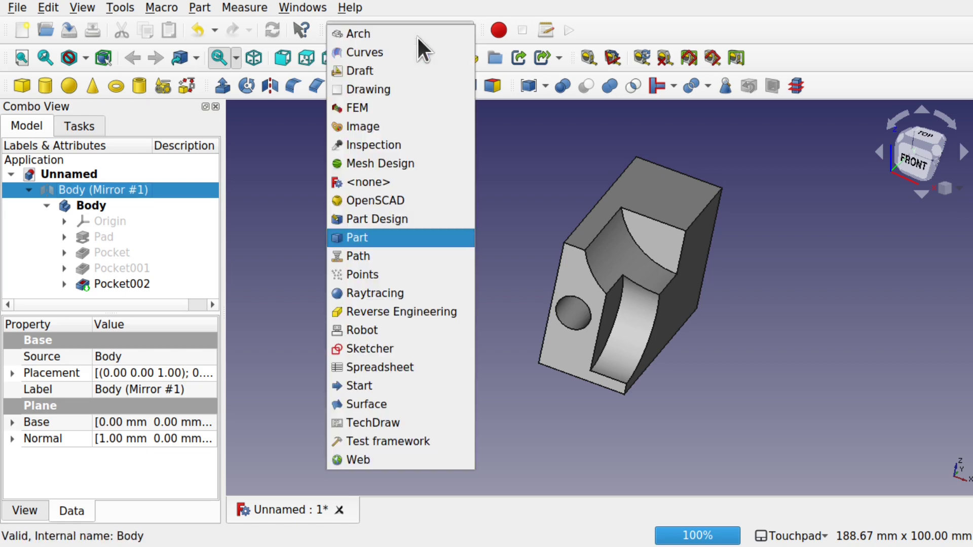
left_click(391, 219)
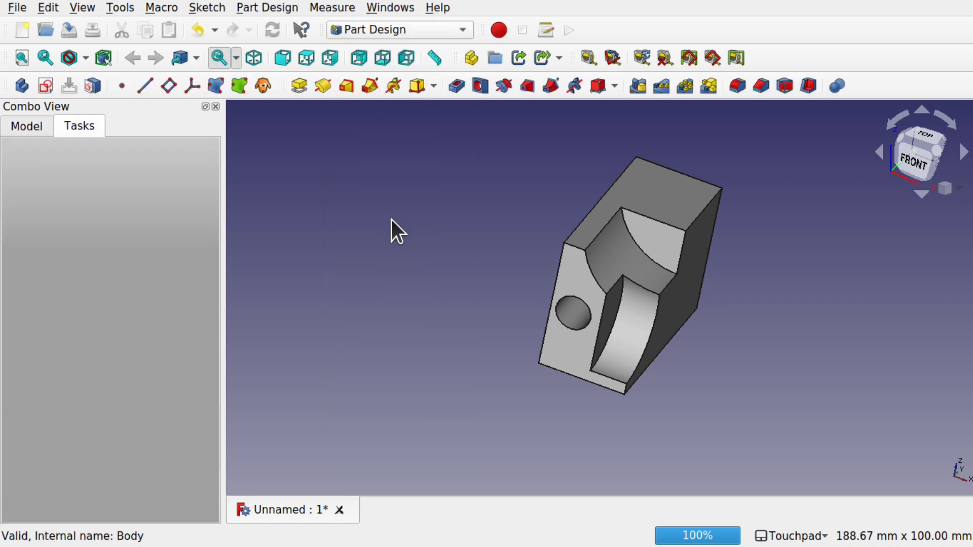
left_click(29, 126)
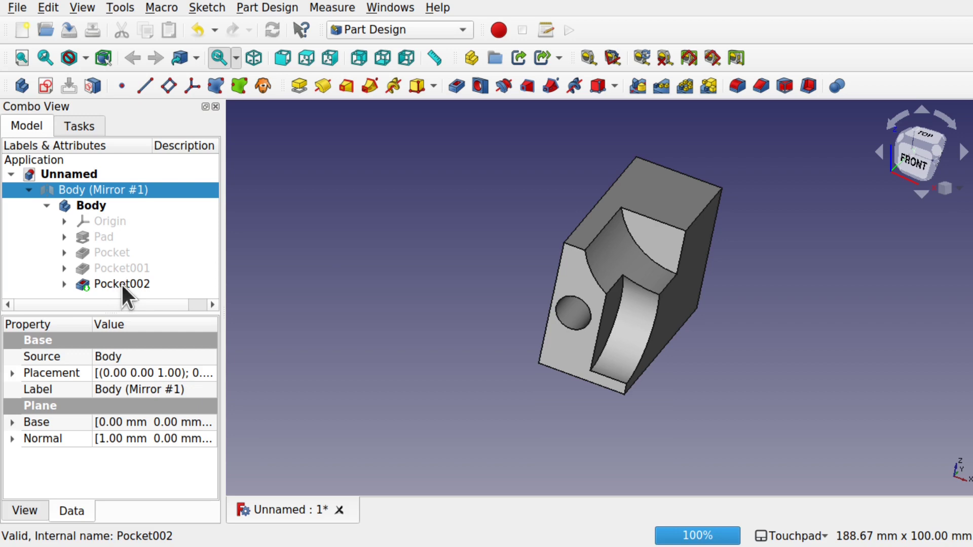
left_click(579, 345)
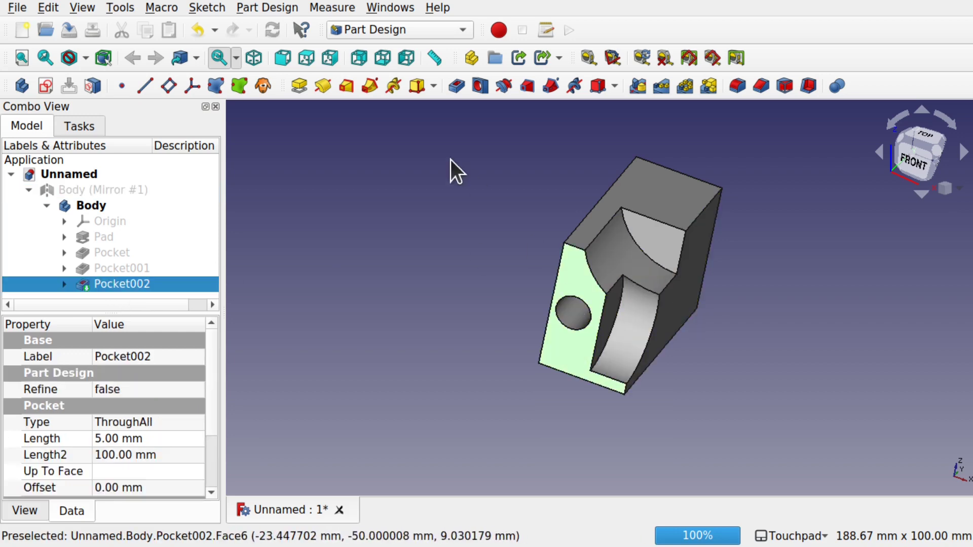
left_click(45, 85)
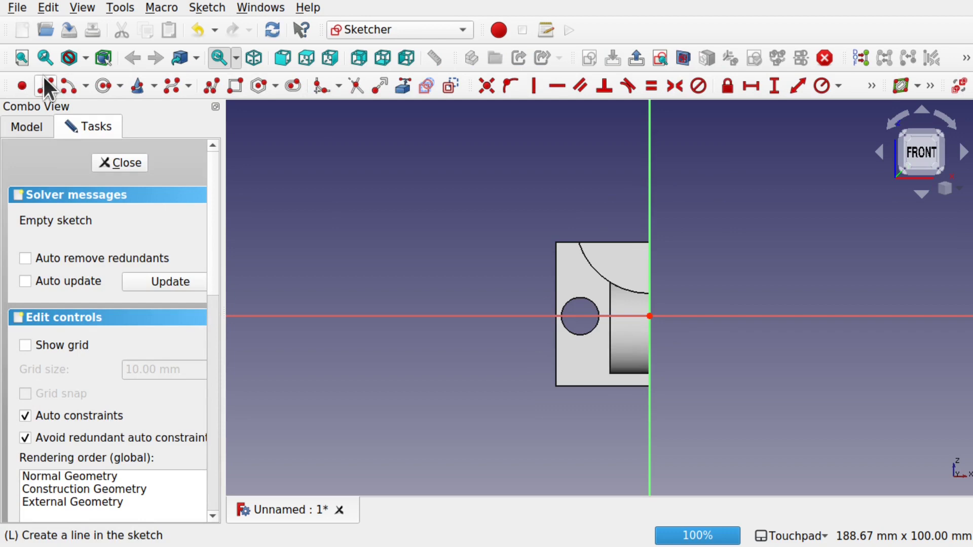
left_click(100, 87)
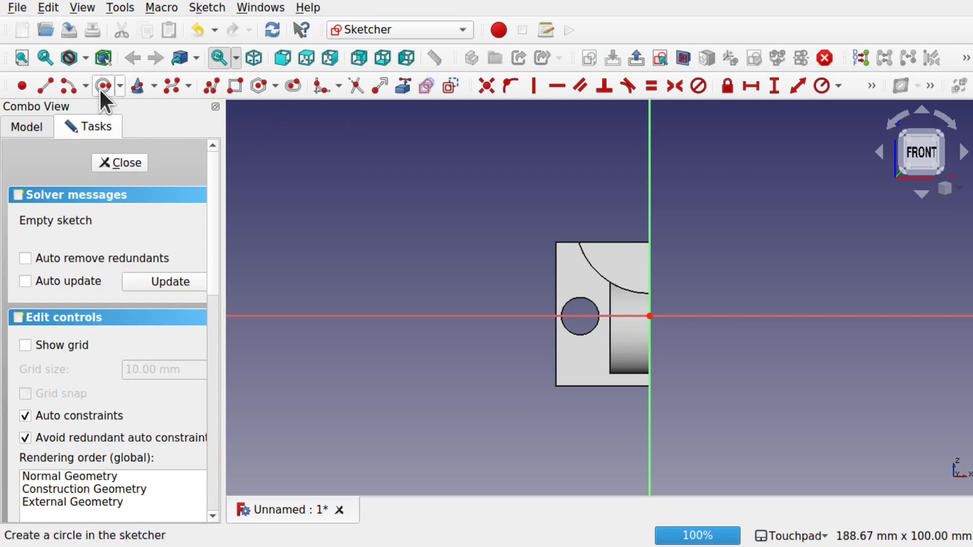
left_click(649, 316)
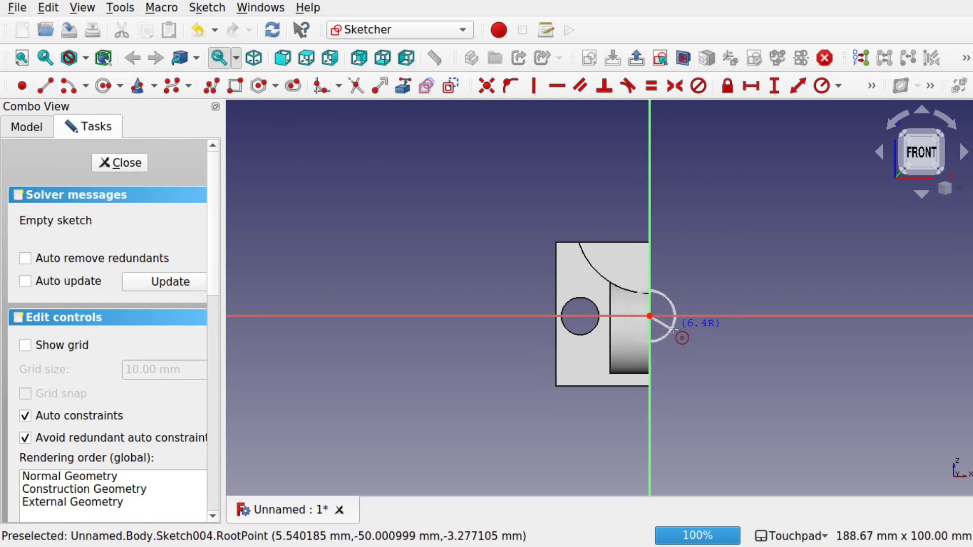
left_click(673, 337)
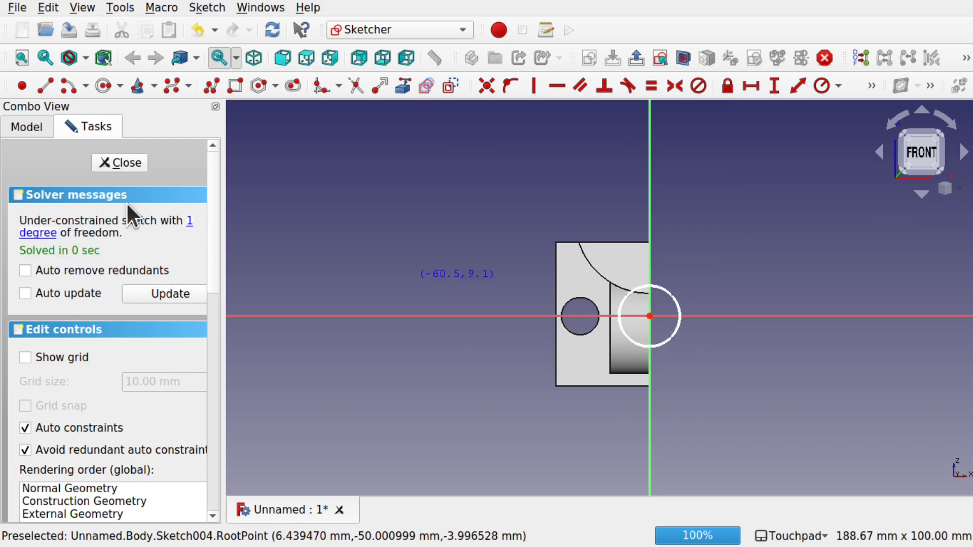
left_click(120, 163)
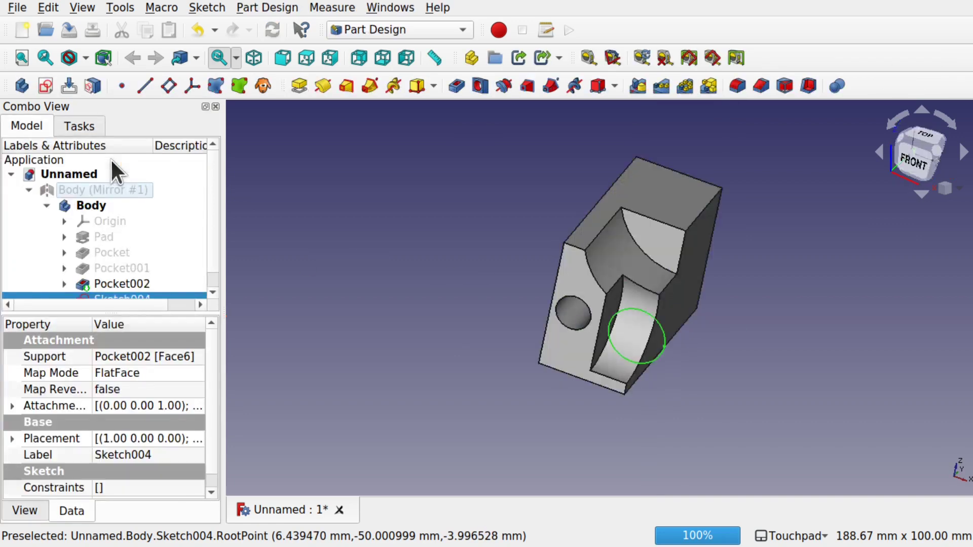
Step: Pocket the new circle sketch through all of the half block
left_click(457, 87)
left_click(112, 224)
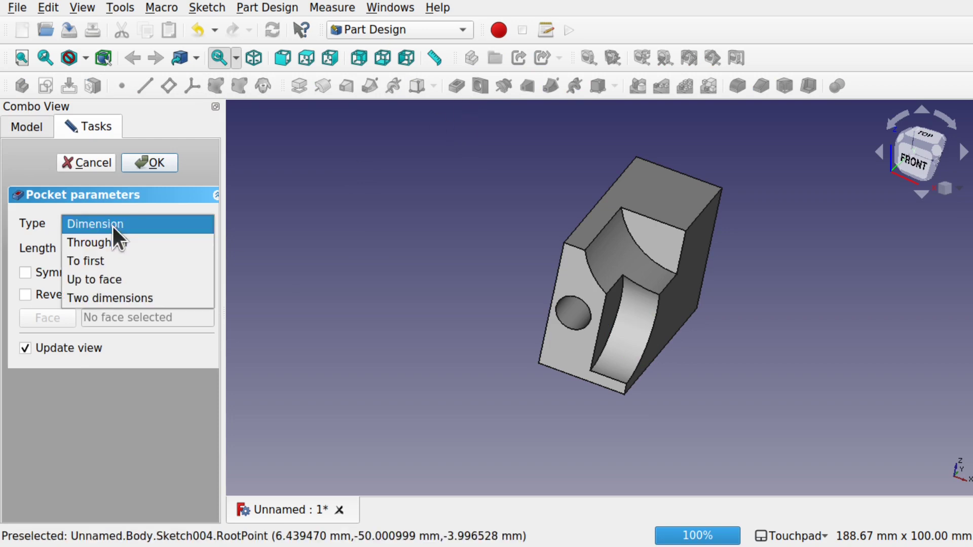
left_click(110, 239)
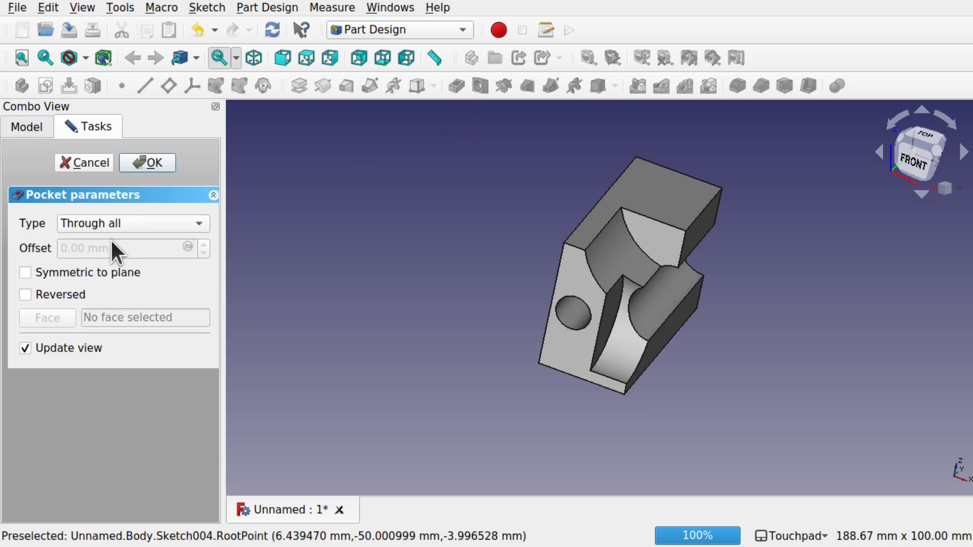
left_click(157, 158)
Step: Show Body (Mirror #1) again and inspect the central cut across both halves
left_click(99, 188)
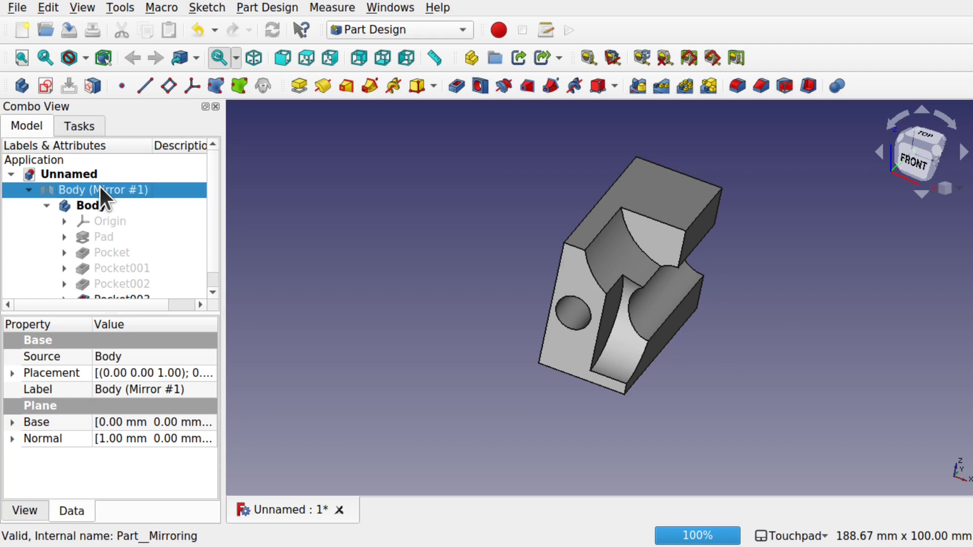
key("space")
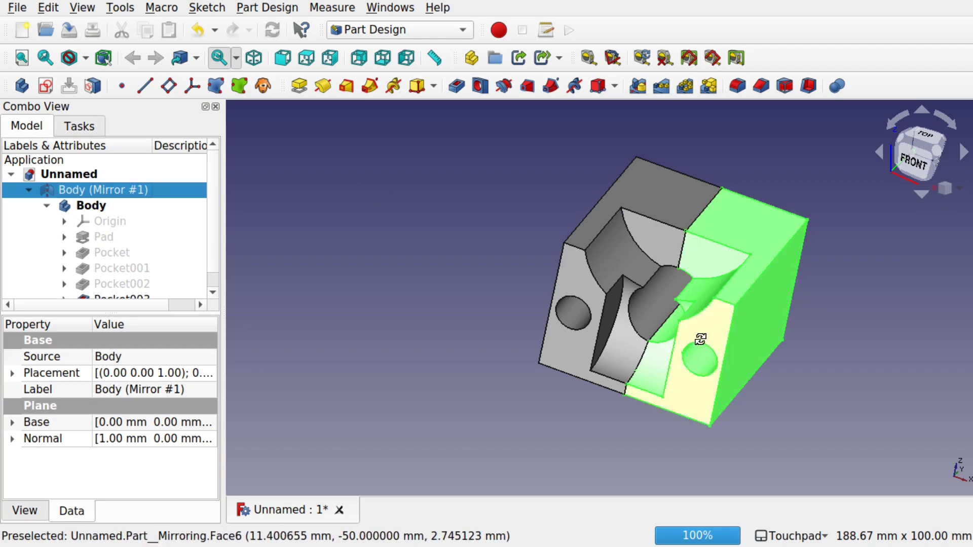
middle_click_drag(701, 341, 724, 286)
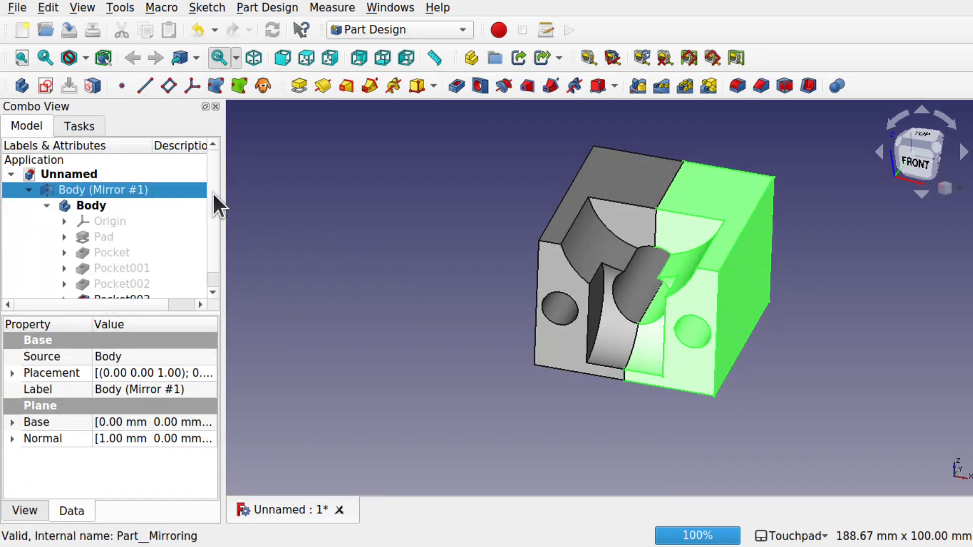
Step: In the Part workbench, fuse Body and Body (Mirror #1) into one solid with a union
scroll(211, 193, "down", 1)
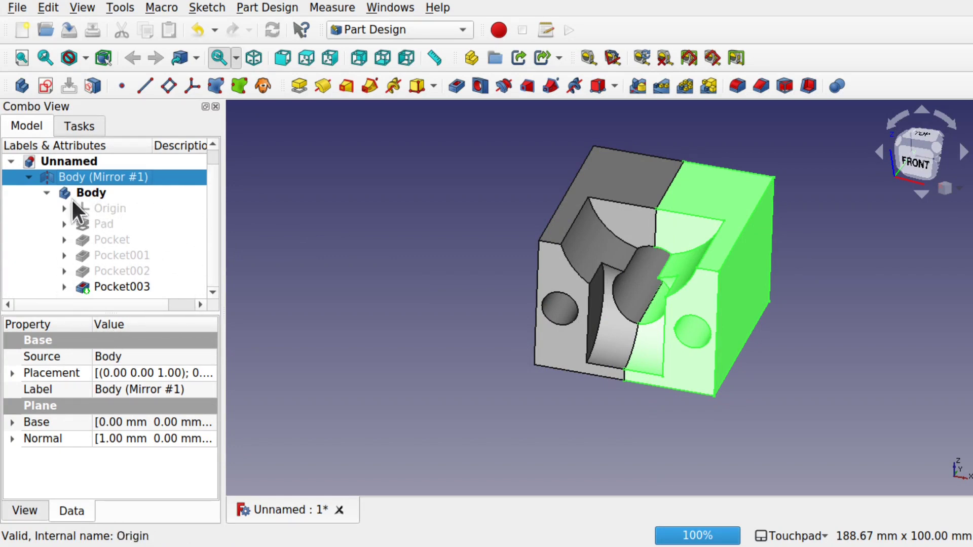
left_click(30, 177)
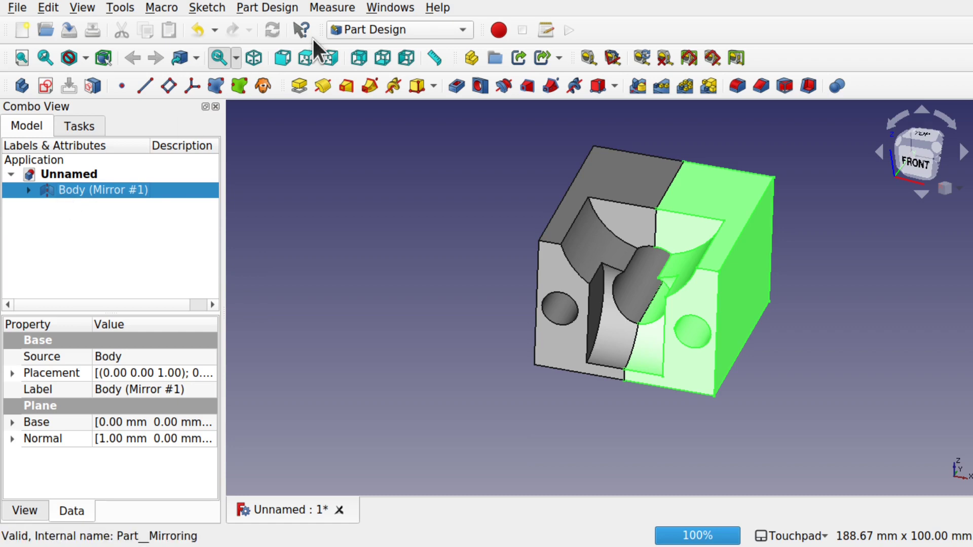
left_click(378, 29)
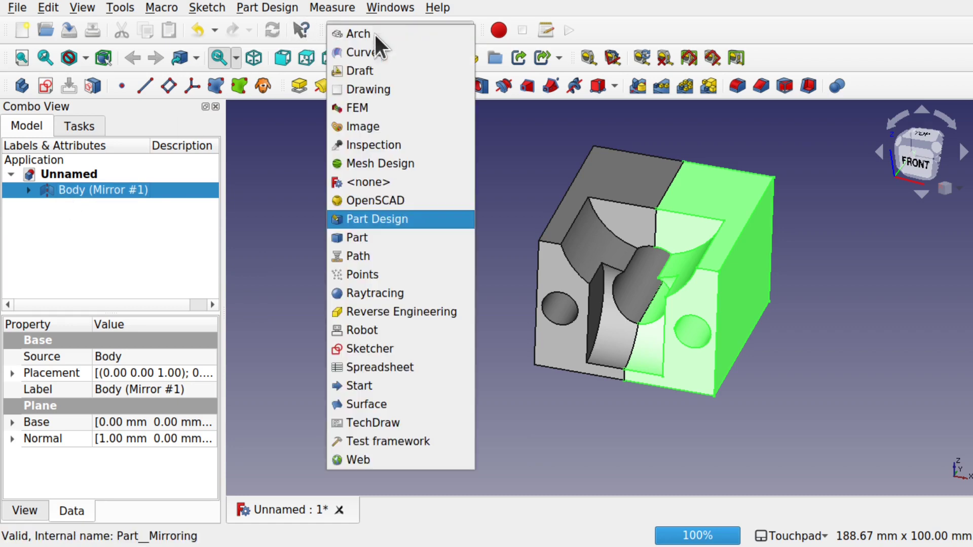
left_click(381, 236)
left_click(21, 189)
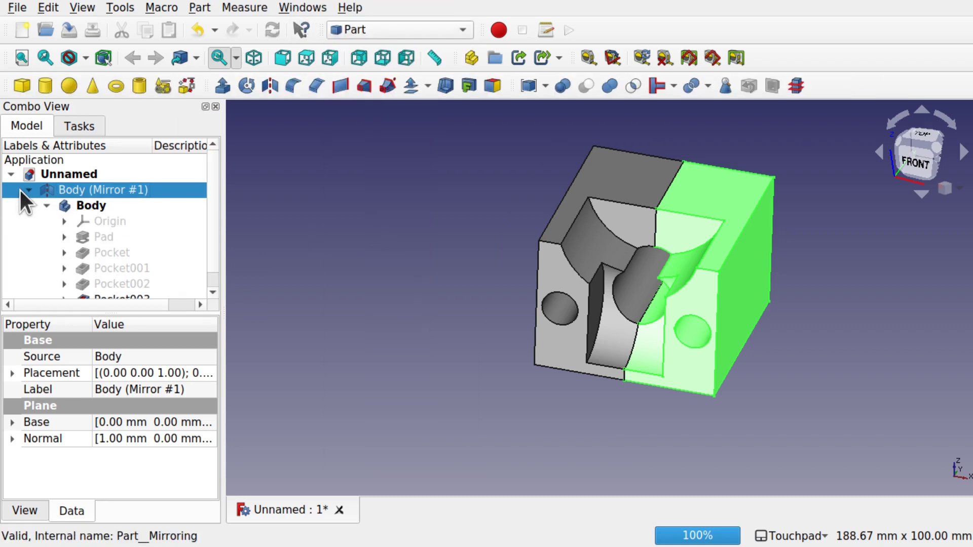
left_click(85, 205)
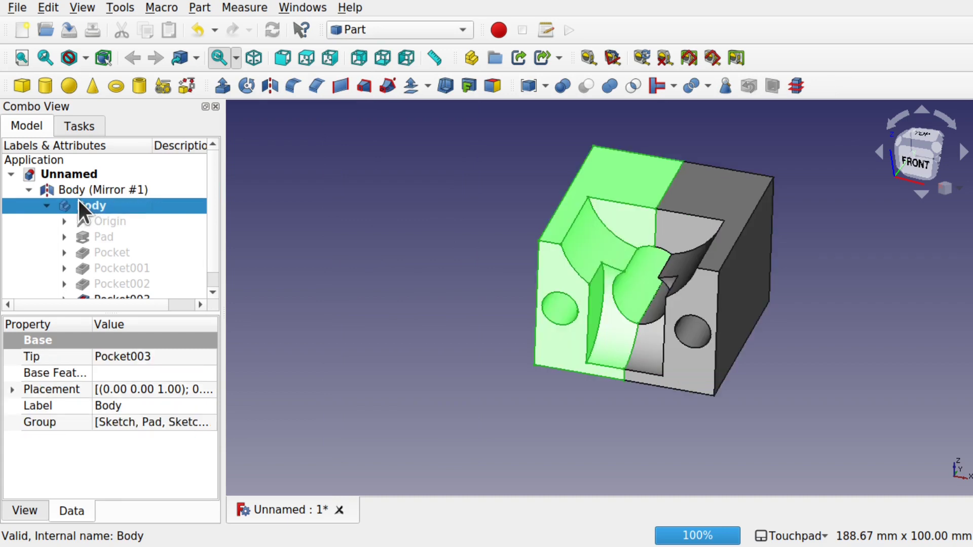
left_click(89, 191, "ctrl")
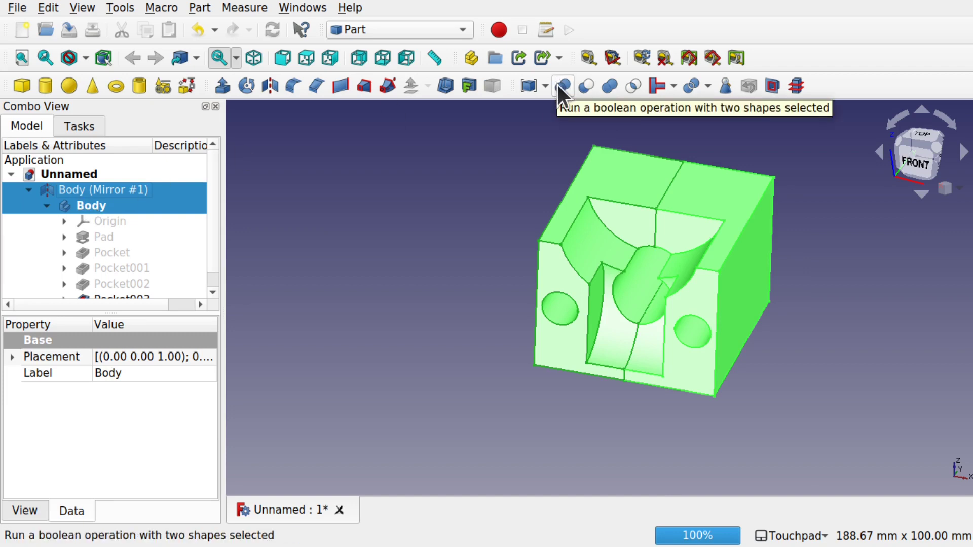
left_click(611, 88)
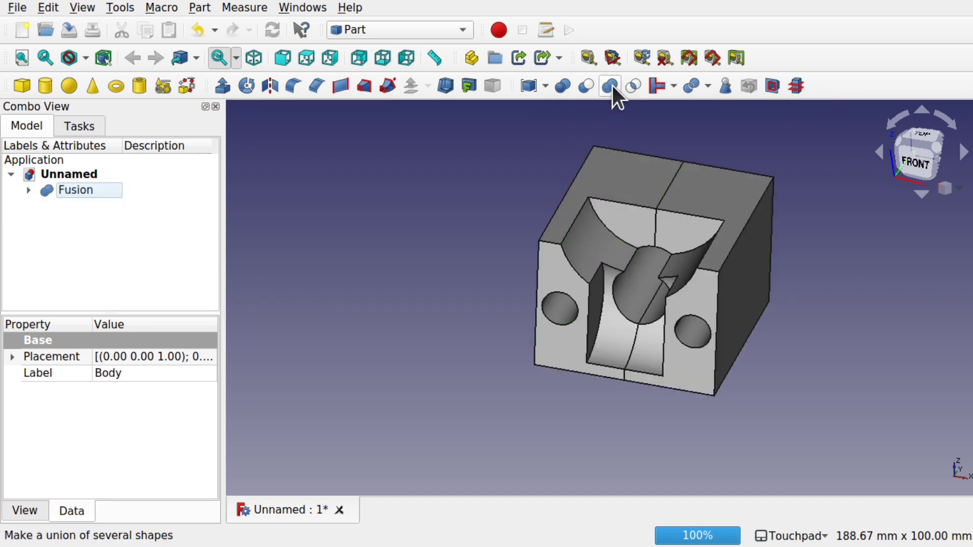
Step: Set the Fusion's Refine property to true and inspect the faces where the two halves meet
left_click(72, 191)
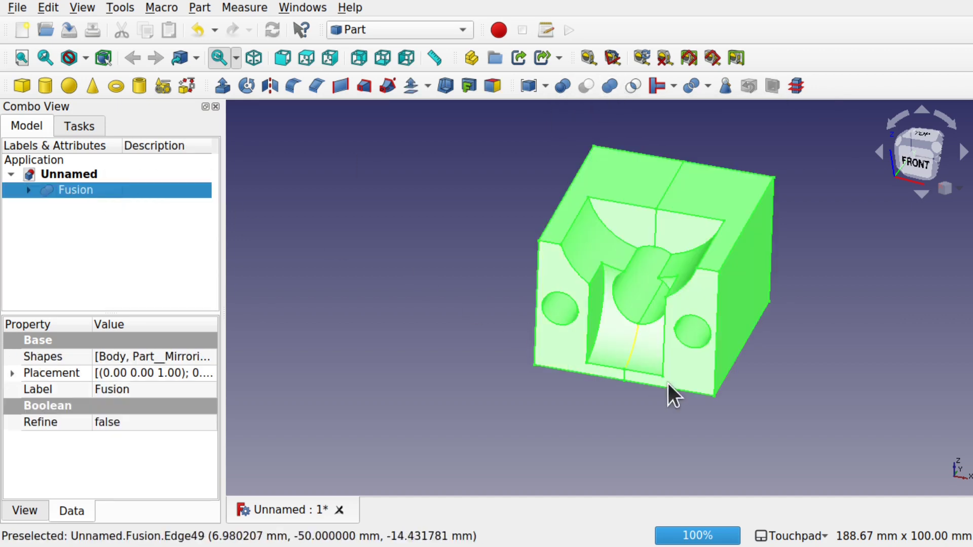
left_click_drag(668, 390, 608, 232, "alt")
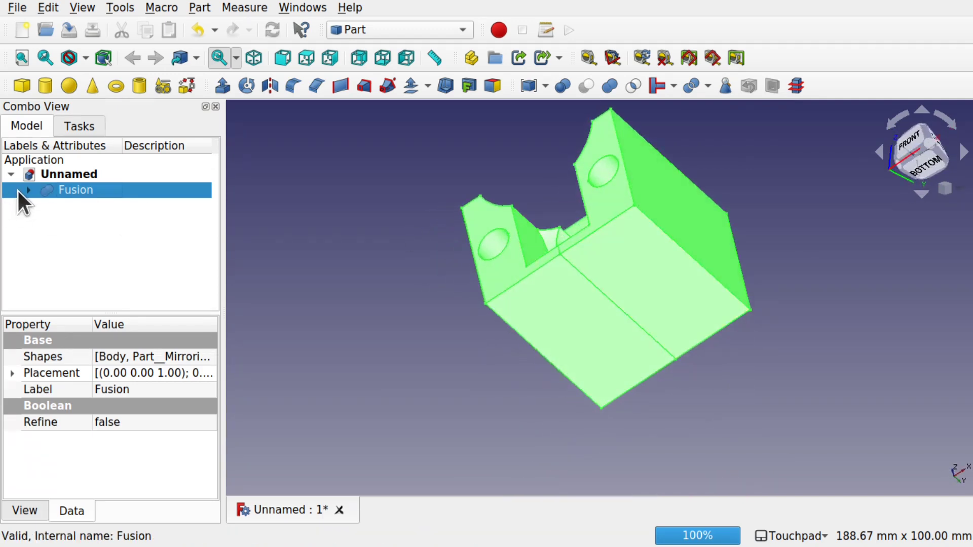
left_click(28, 189)
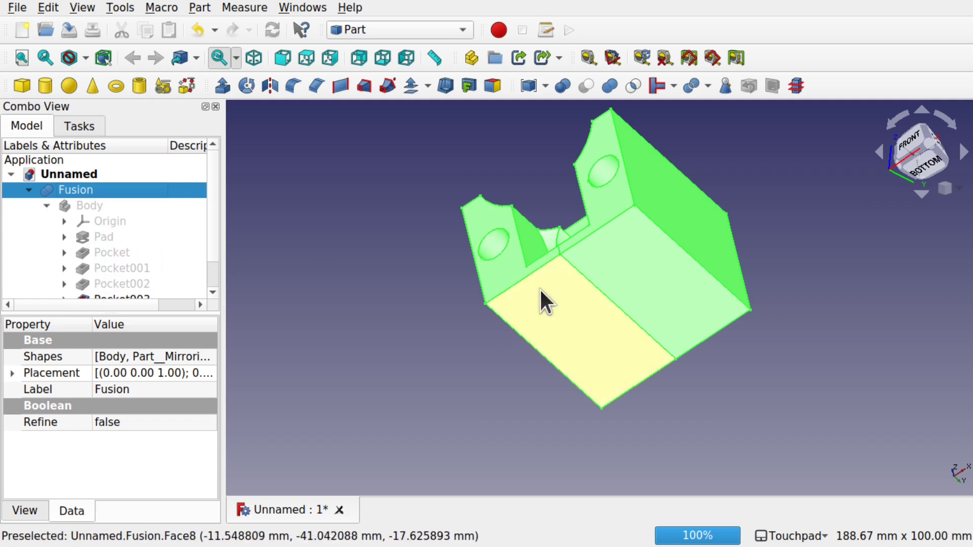
left_click_drag(539, 287, 573, 193)
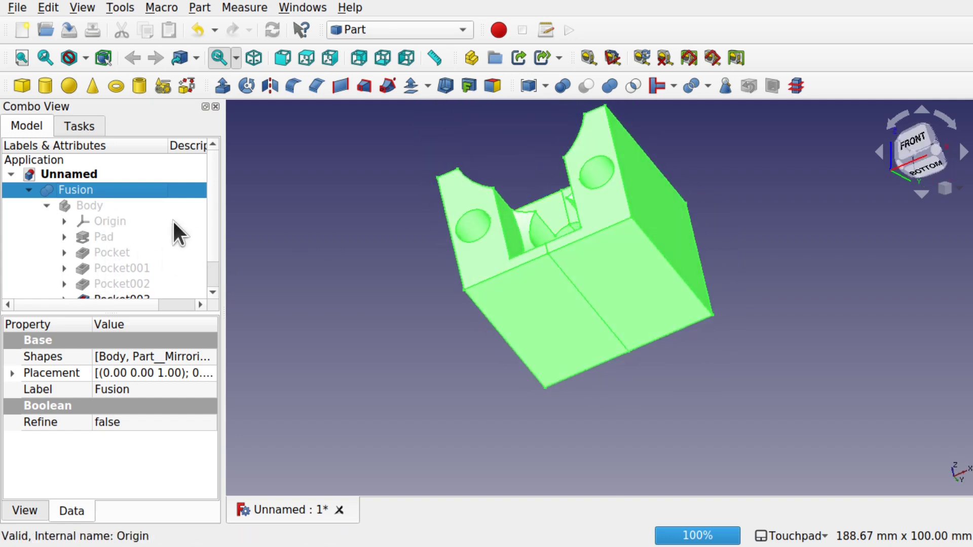
left_click(127, 422)
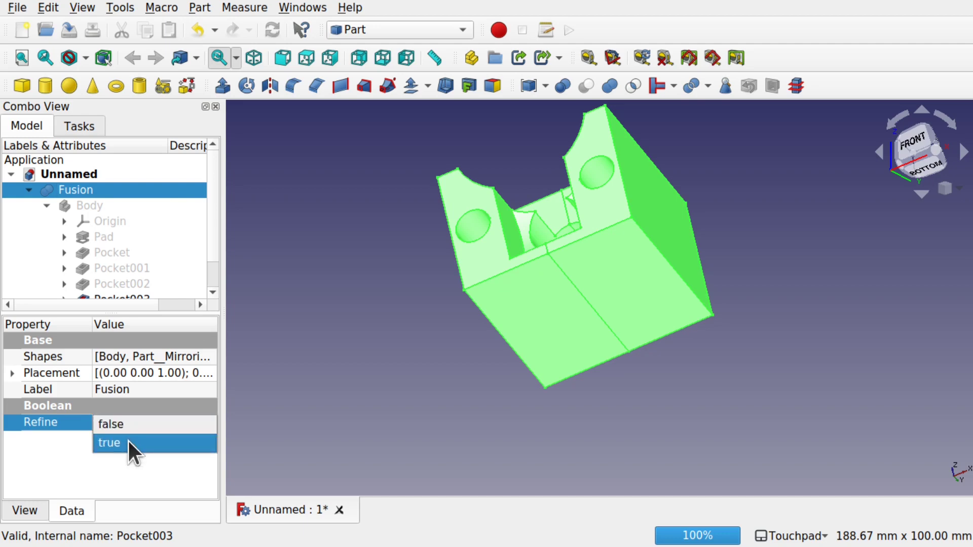
left_click(129, 440)
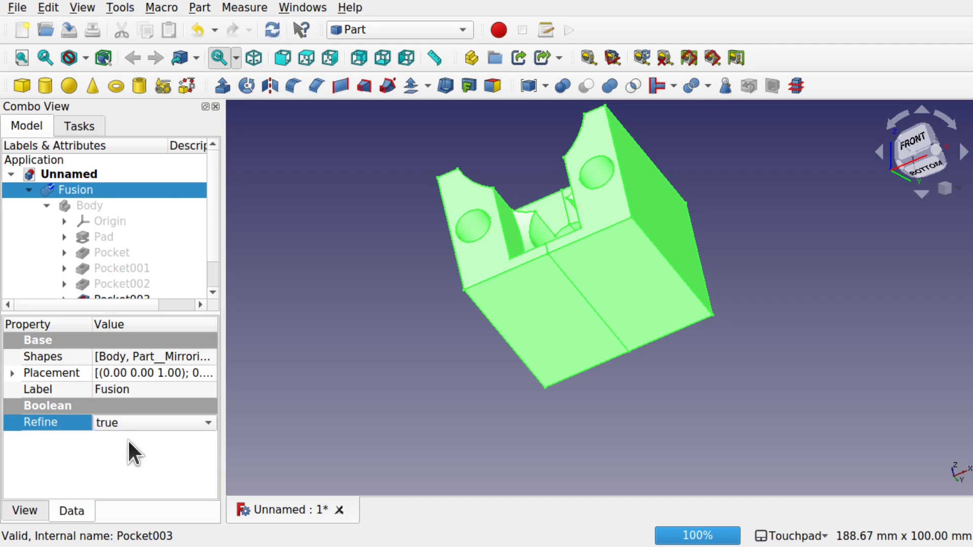
left_click(414, 395)
left_click_drag(414, 395, 617, 294)
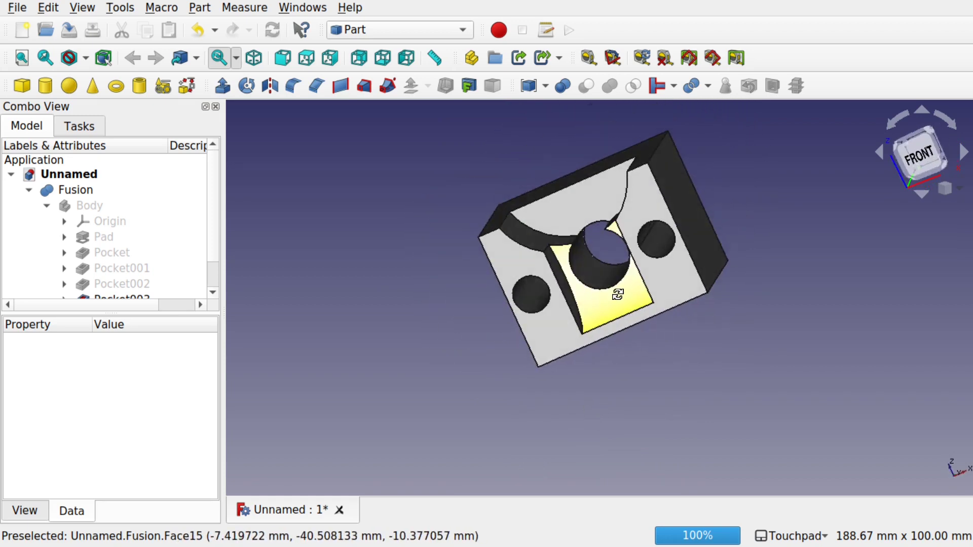
scroll(215, 275, "down", 1)
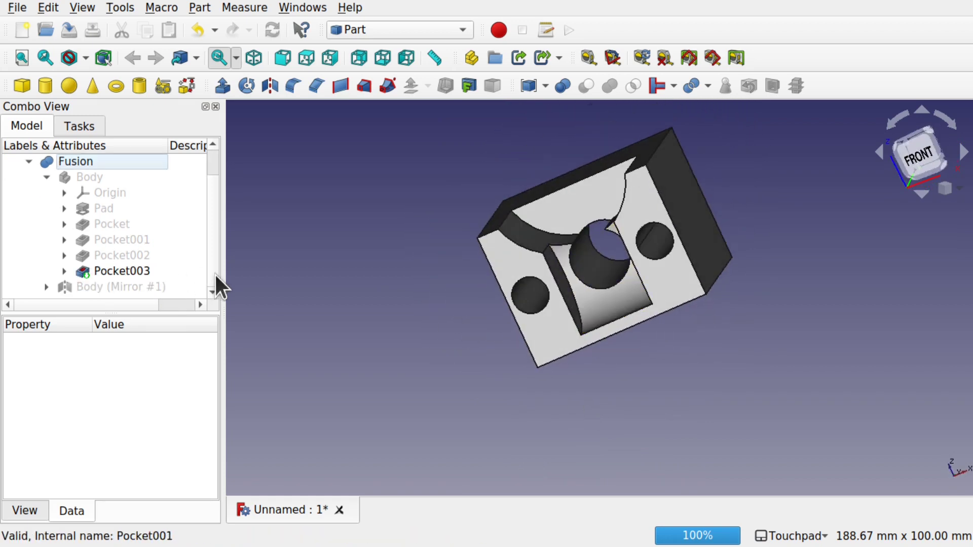
left_click(31, 166)
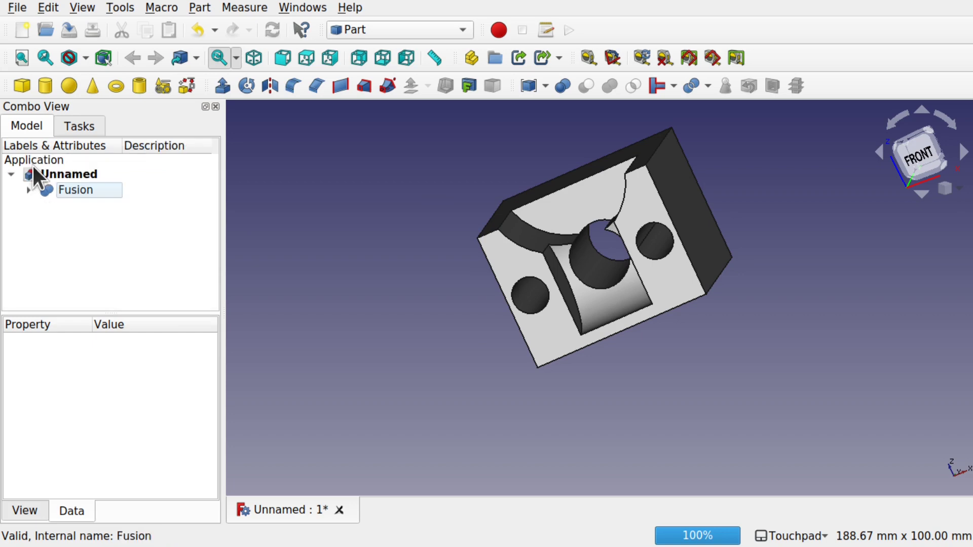
Step: Export the Fusion as an STL mesh named demoFusion.stl in the home folder
left_click(87, 186)
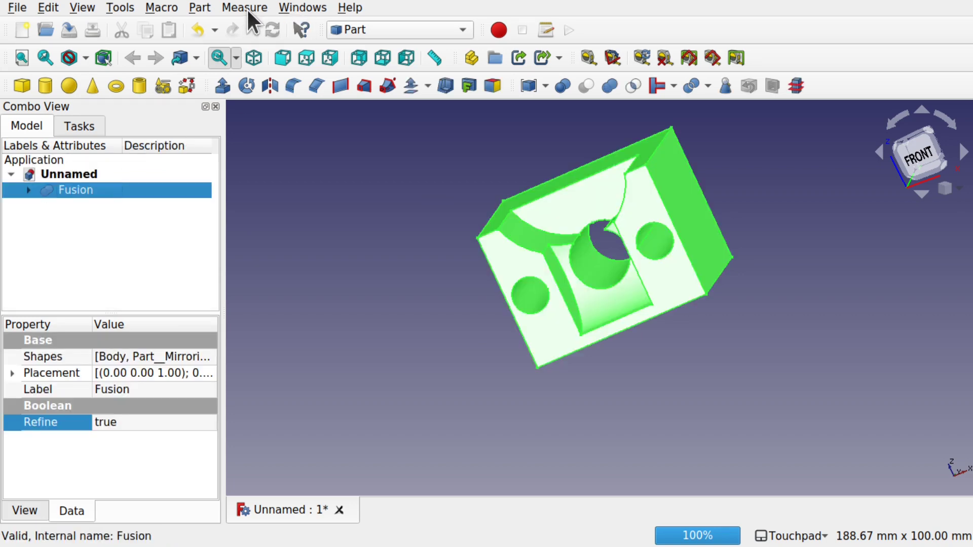
left_click(14, 8)
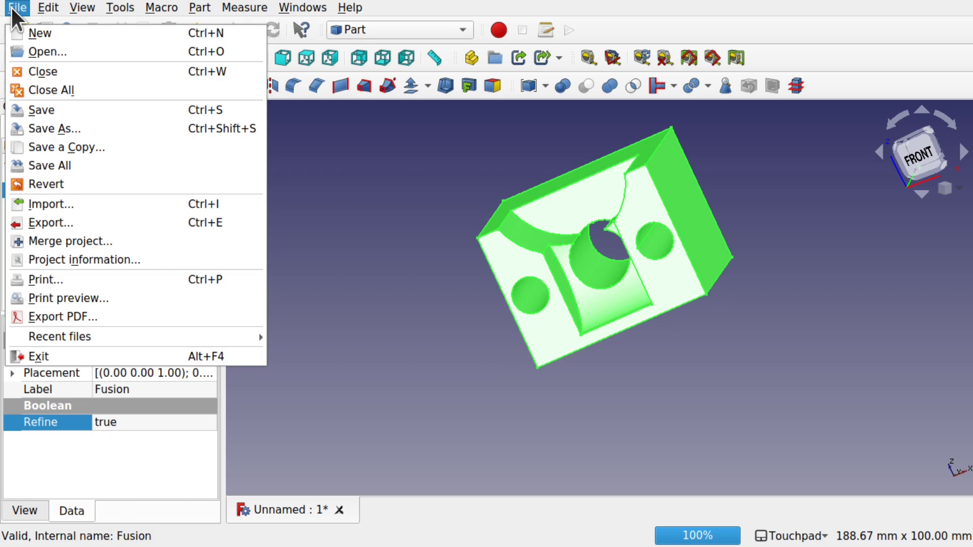
left_click(79, 218)
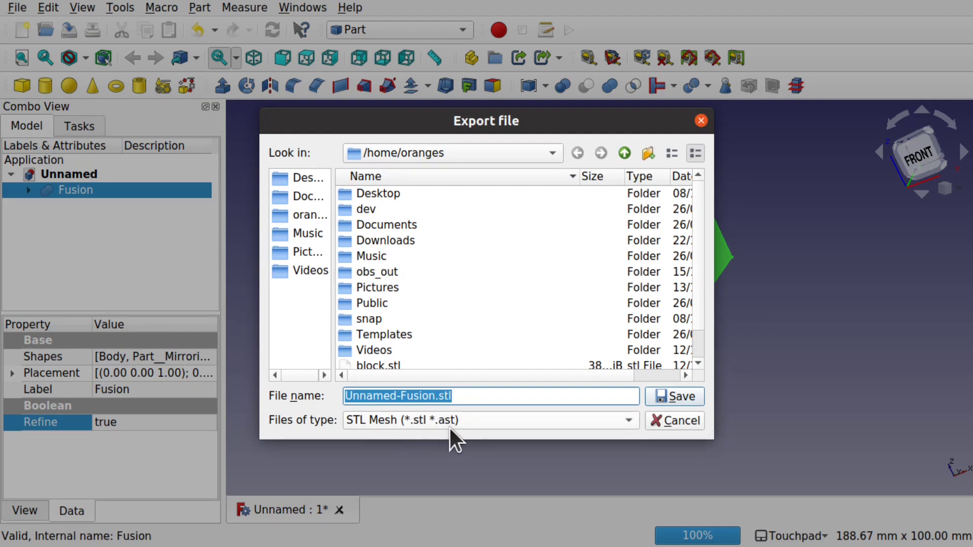
left_click(402, 395)
left_click_drag(400, 396, 294, 385)
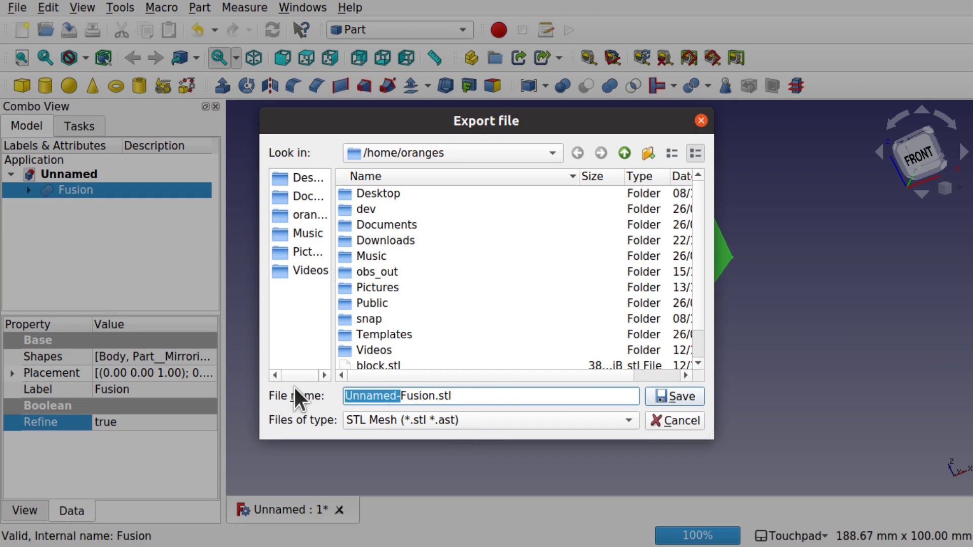
type("demo-")
key("Return")
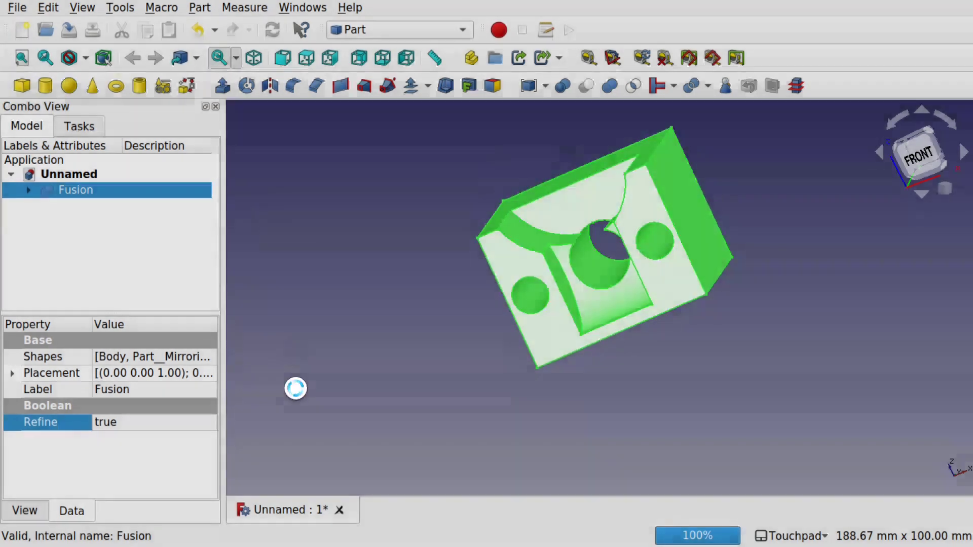
left_click(378, 279)
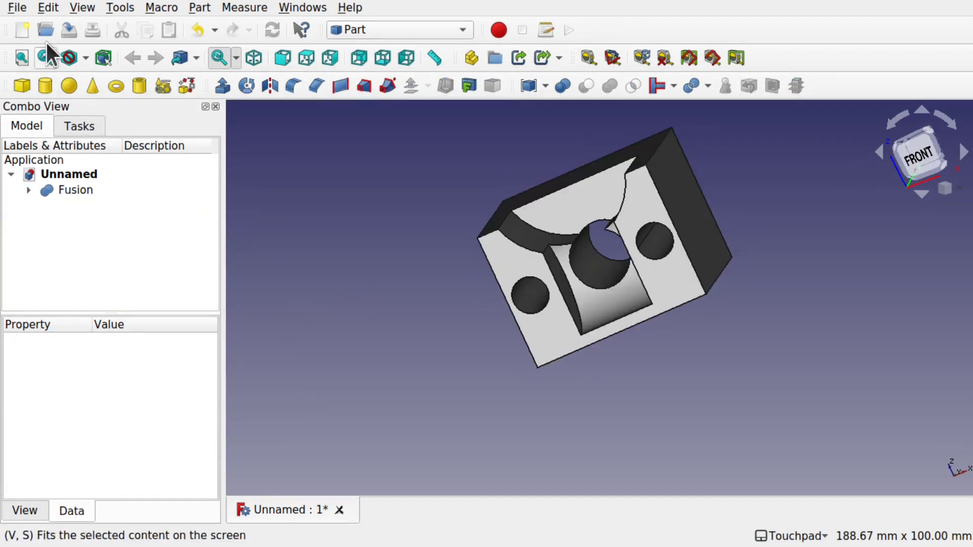
Step: Import demoFusion.stl from the home folder into the current document
left_click(17, 8)
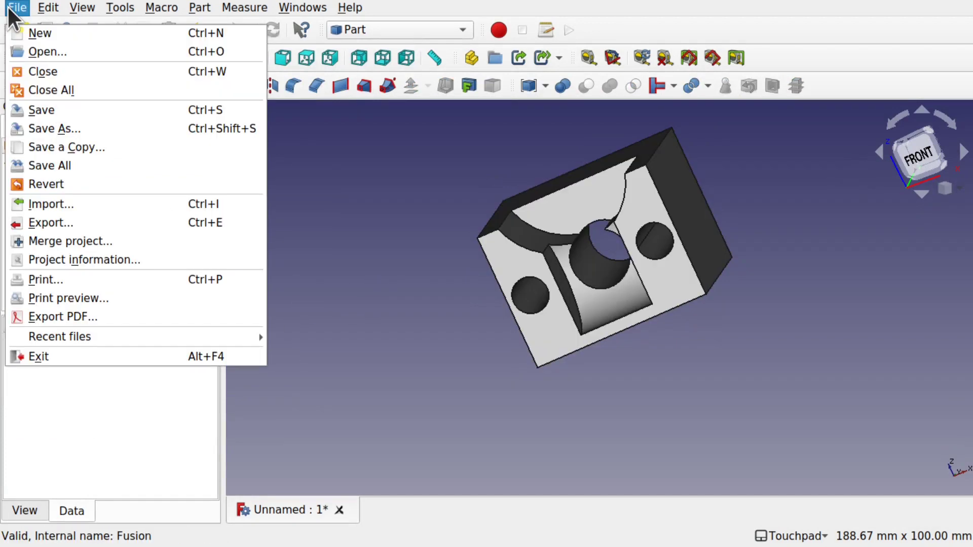
left_click(88, 203)
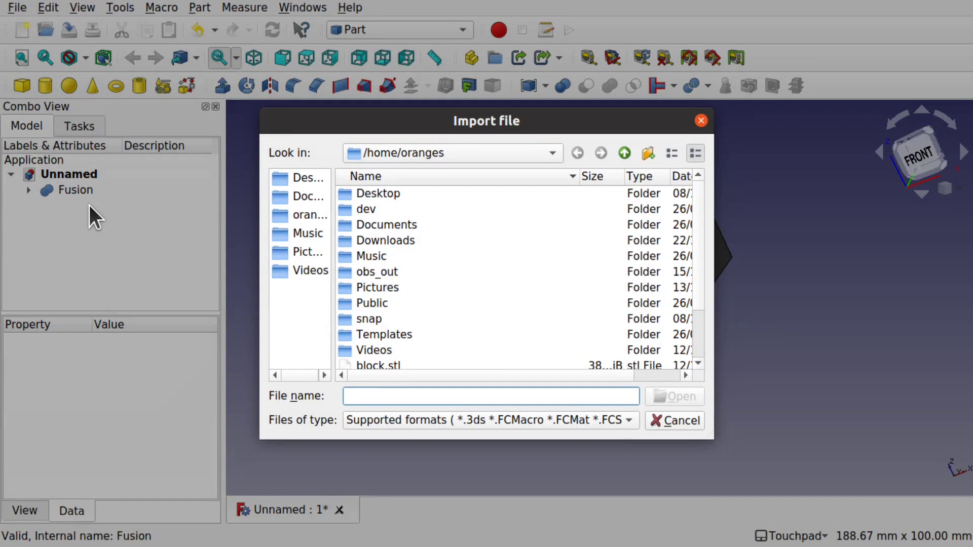
left_click(698, 327)
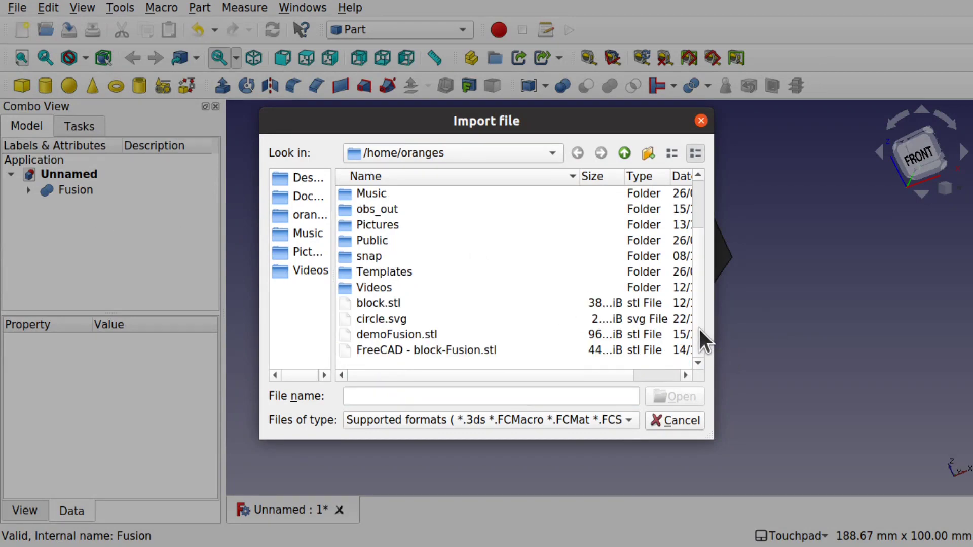
left_click(408, 335)
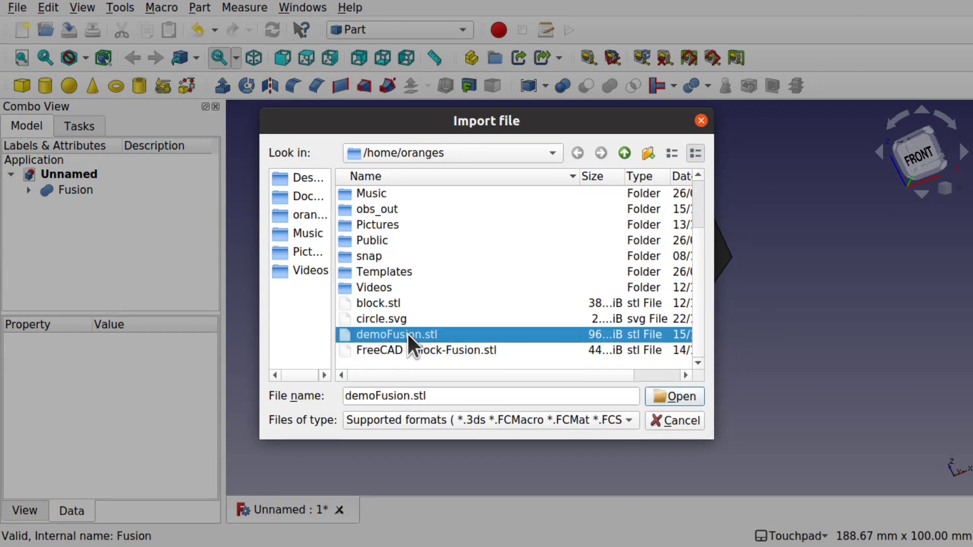
left_click(680, 397)
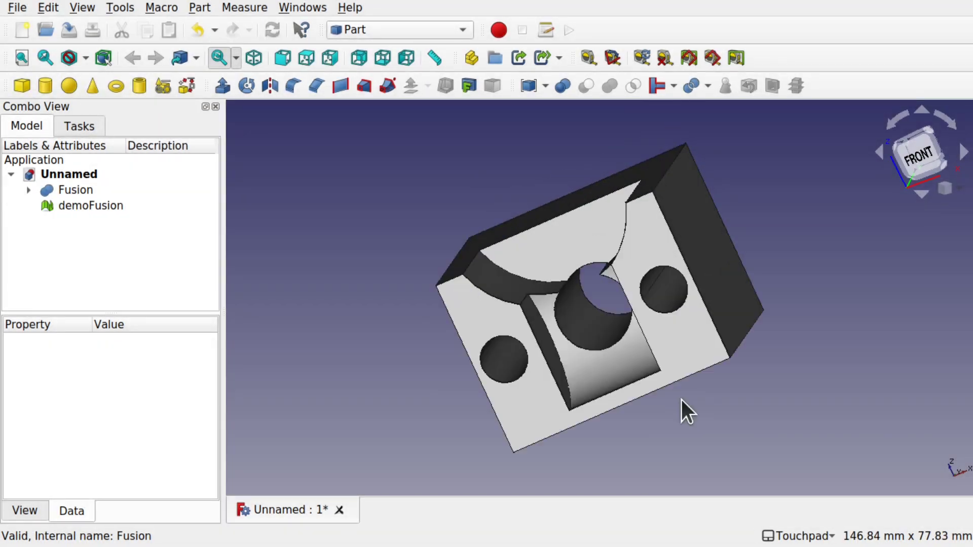
Step: Hide the Fusion solid and inspect the imported demoFusion mesh from several angles
left_click(65, 190)
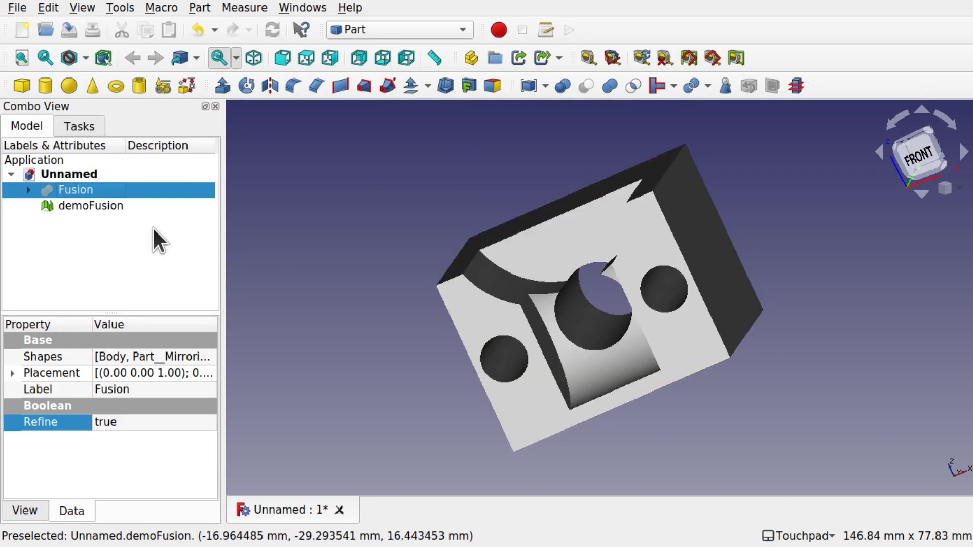
key("space")
left_click(91, 205)
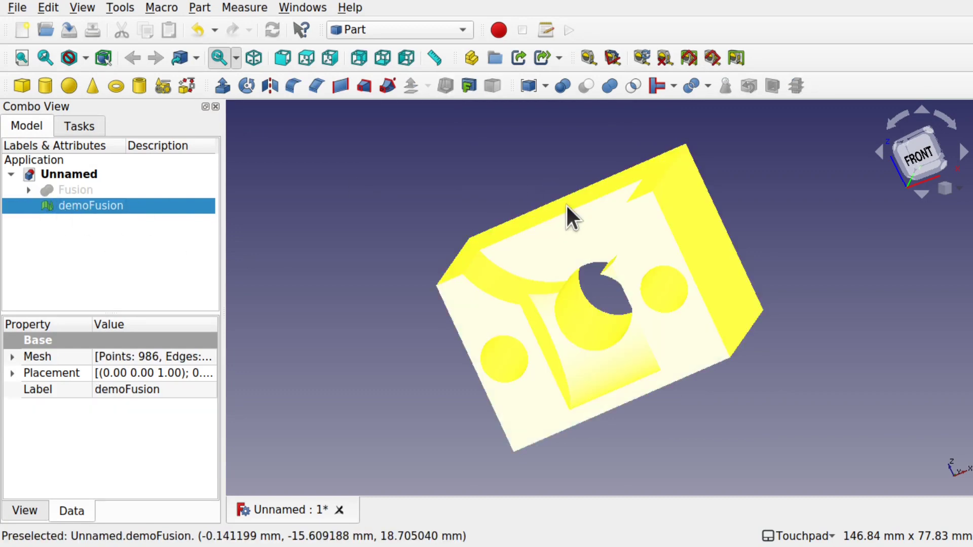
left_click_drag(567, 215, 669, 226, "alt")
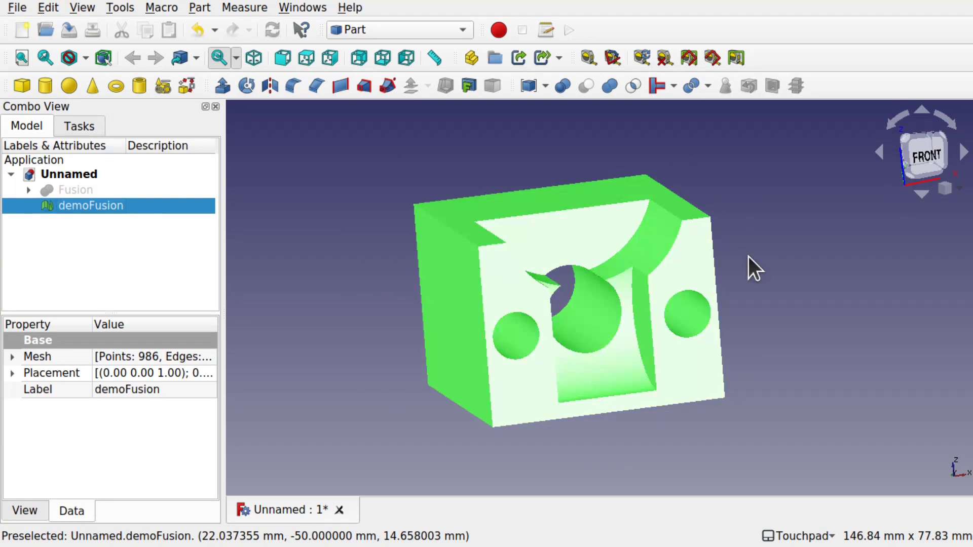
left_click(734, 312)
left_click_drag(734, 313, 634, 393, "alt")
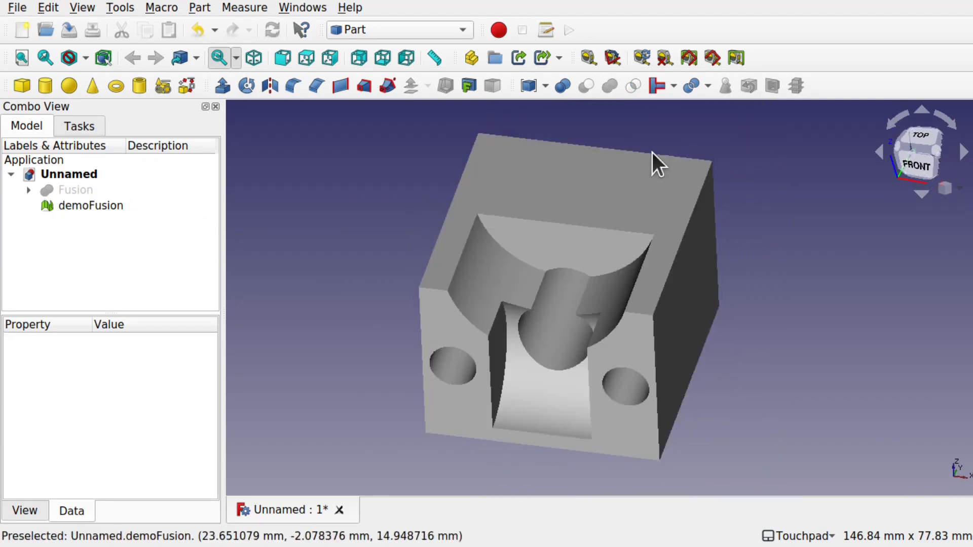
Step: Switch to the Mesh Design workbench and split the demoFusion mesh by components
left_click(105, 206)
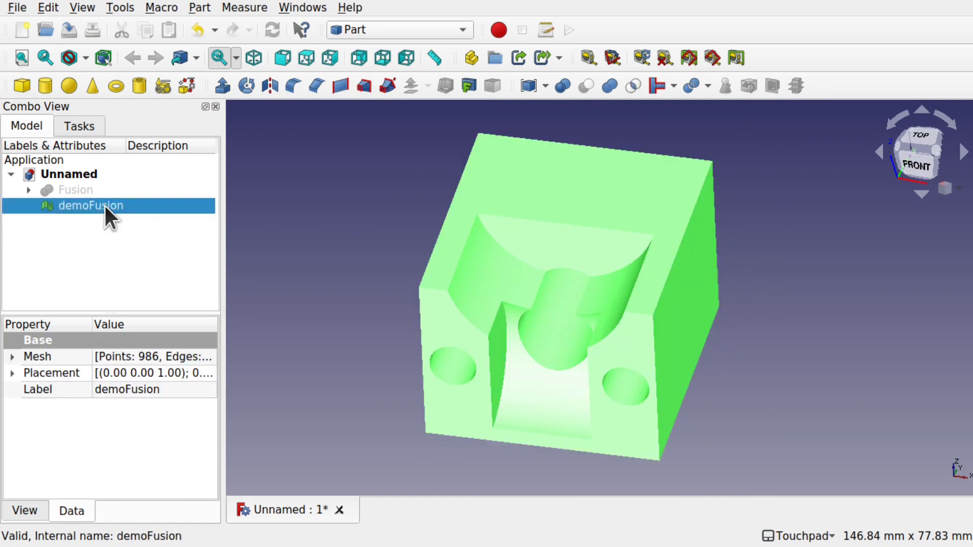
left_click(358, 32)
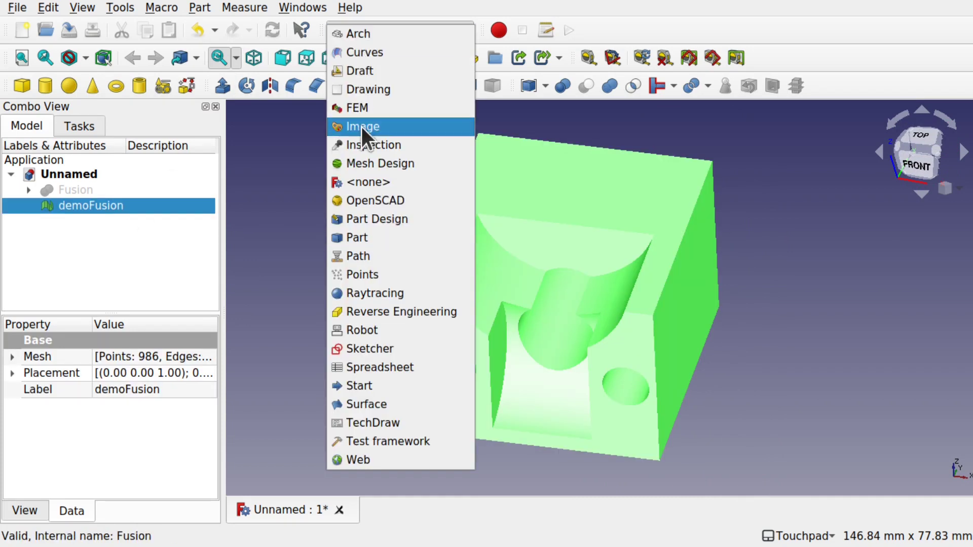
left_click(374, 164)
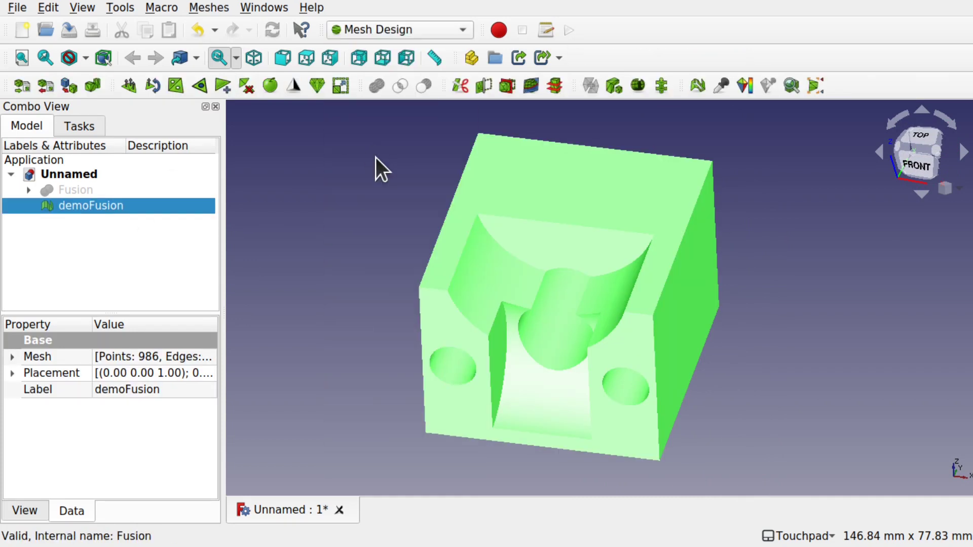
left_click(245, 105)
left_click(112, 205)
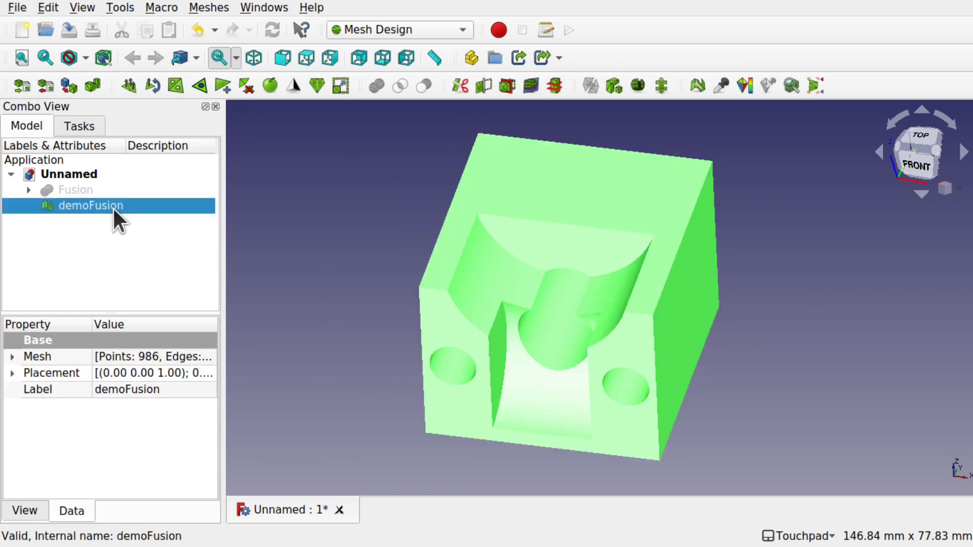
left_click(208, 9)
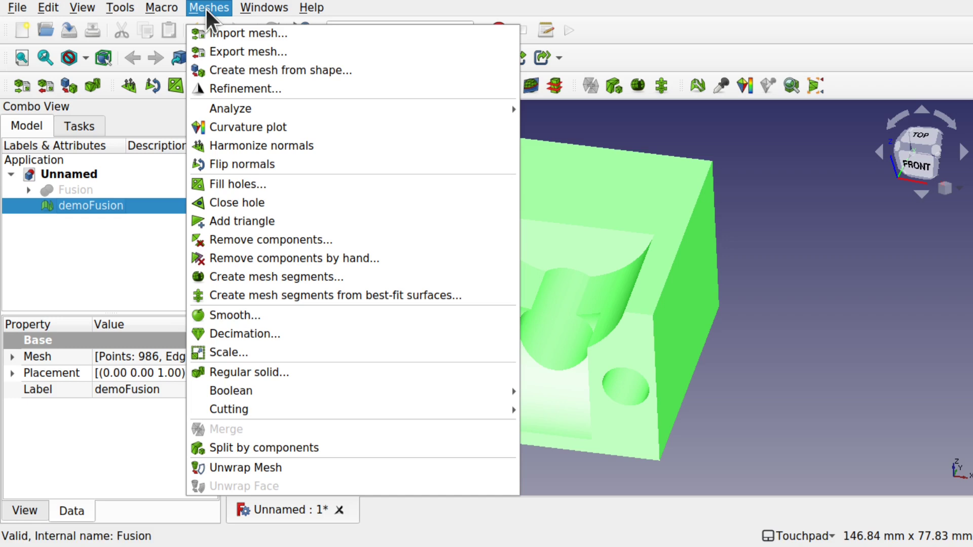
left_click(289, 447)
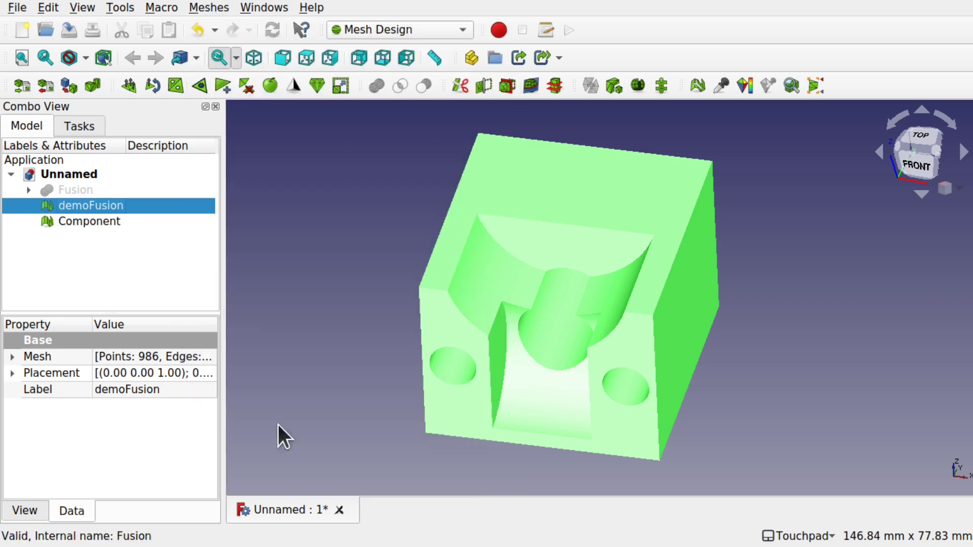
Step: Hide the demoFusion mesh and inspect the split Component mesh on its own
left_click(334, 284)
left_click(105, 233)
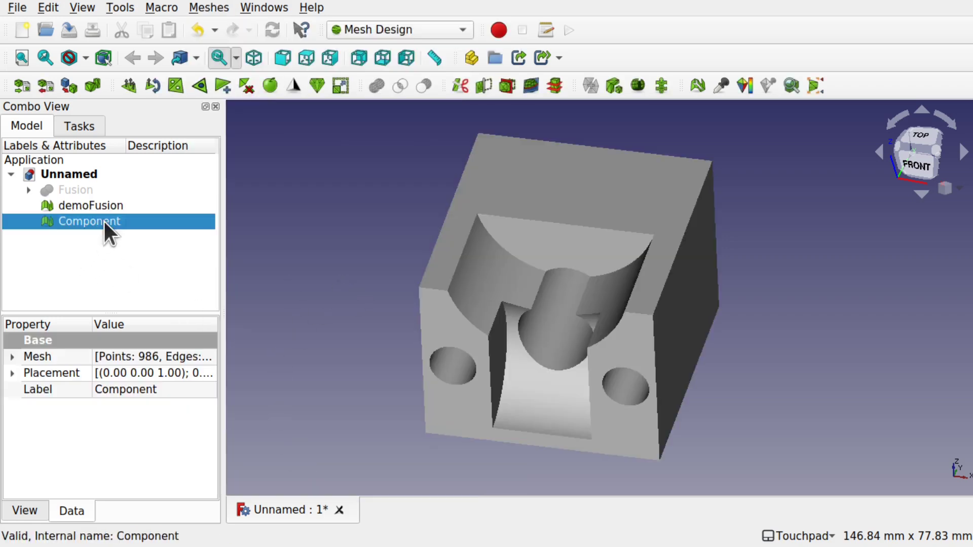
left_click(92, 206)
key("space")
left_click_drag(532, 294, 477, 276, "alt")
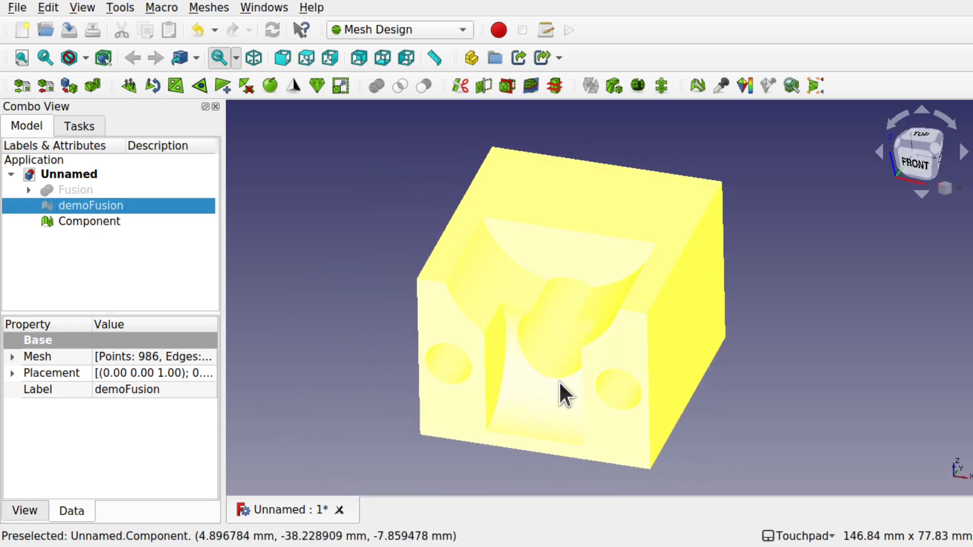
left_click(784, 363)
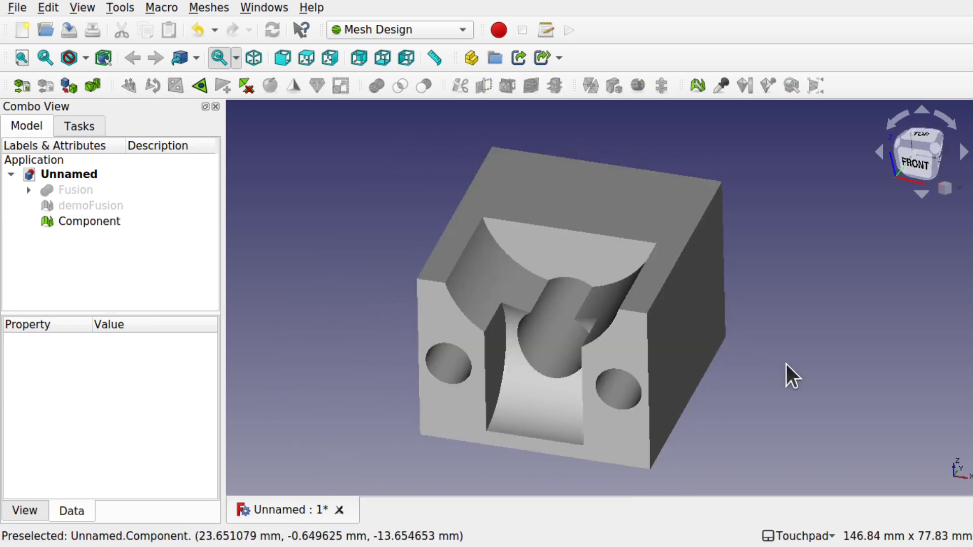
Step: Delete the split Component mesh and the imported demoFusion mesh from the document
left_click(97, 220)
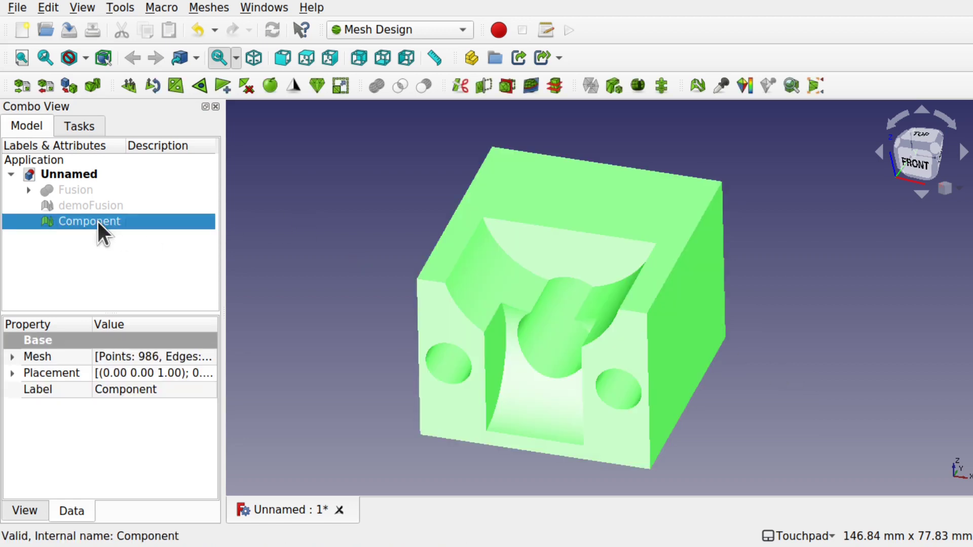
left_click(97, 220)
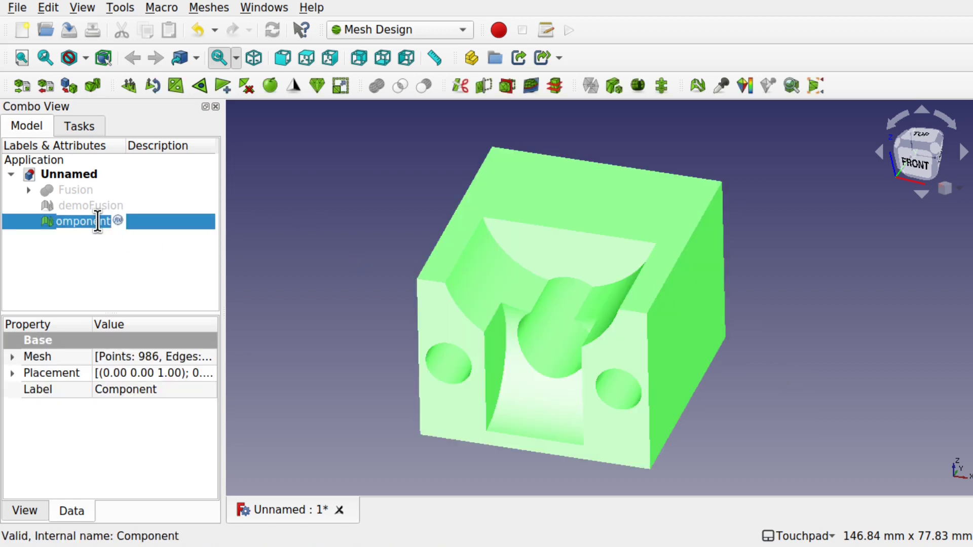
key("Escape")
left_click(81, 239)
left_click(84, 222)
key("Delete")
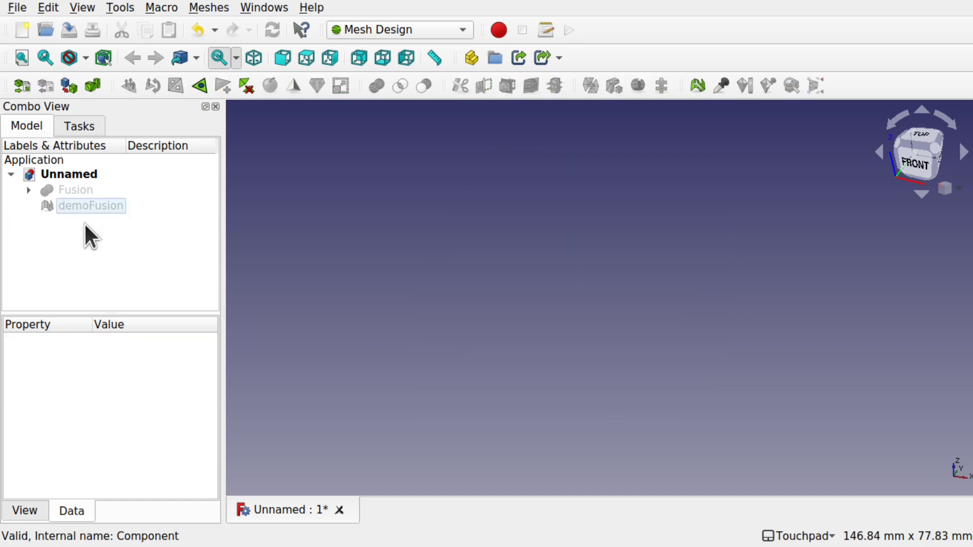
left_click(72, 202)
key("space")
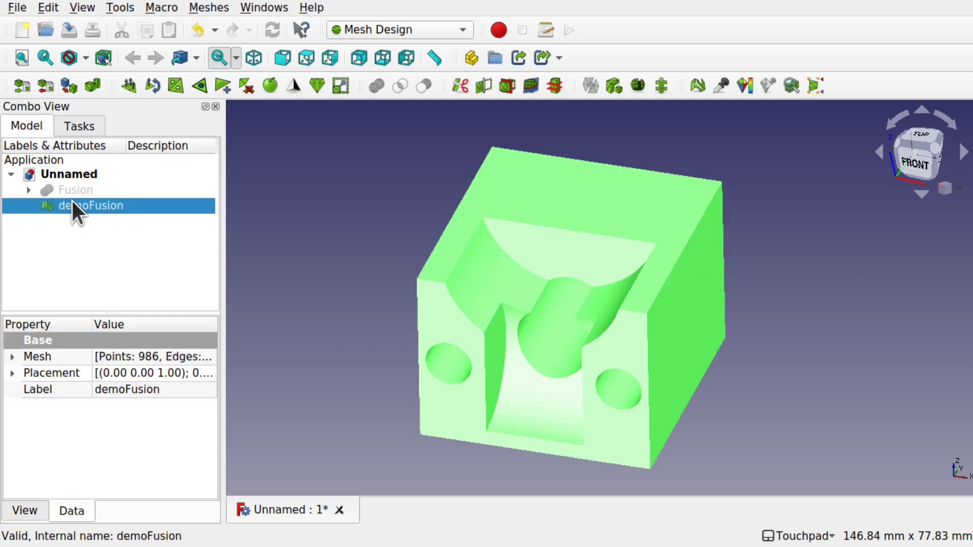
key("Delete")
Step: Expand the Fusion in the model tree, keep the Fusion hidden and show only its source Body
left_click(74, 191)
key("space")
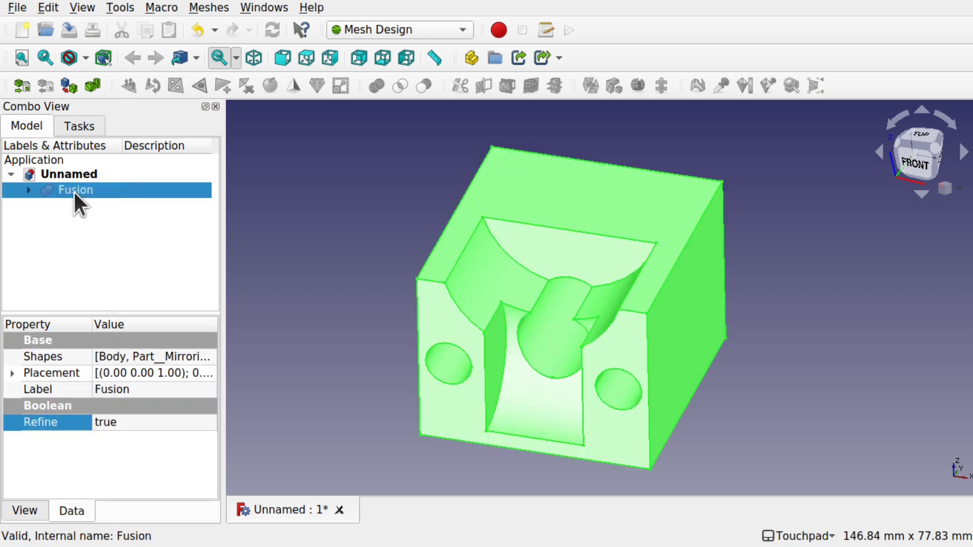
left_click(29, 188)
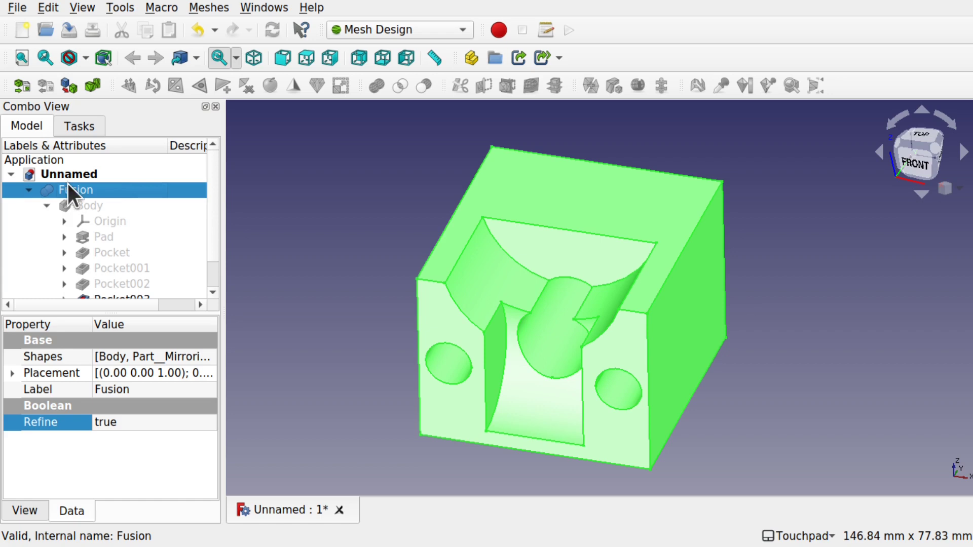
left_click(60, 205)
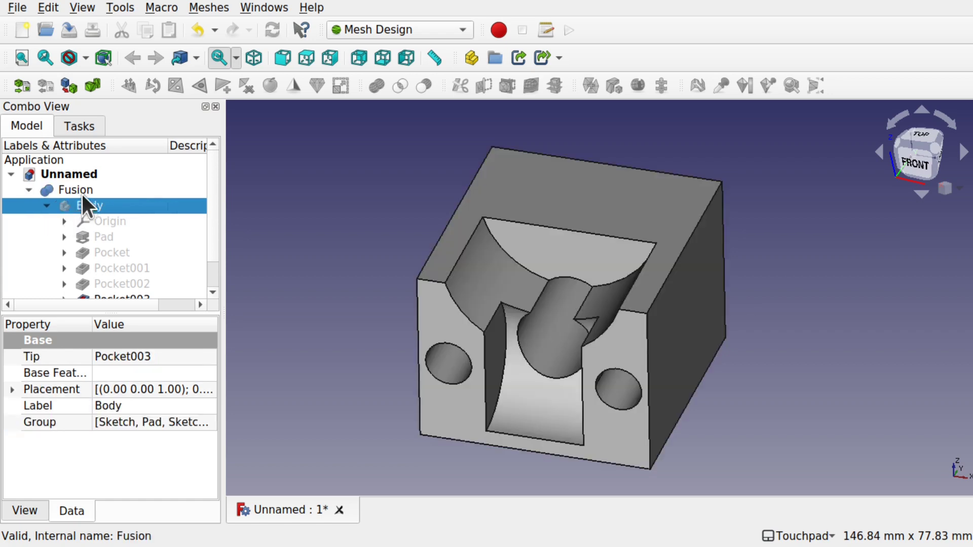
left_click(81, 191)
key("space")
left_click(93, 202)
key("space")
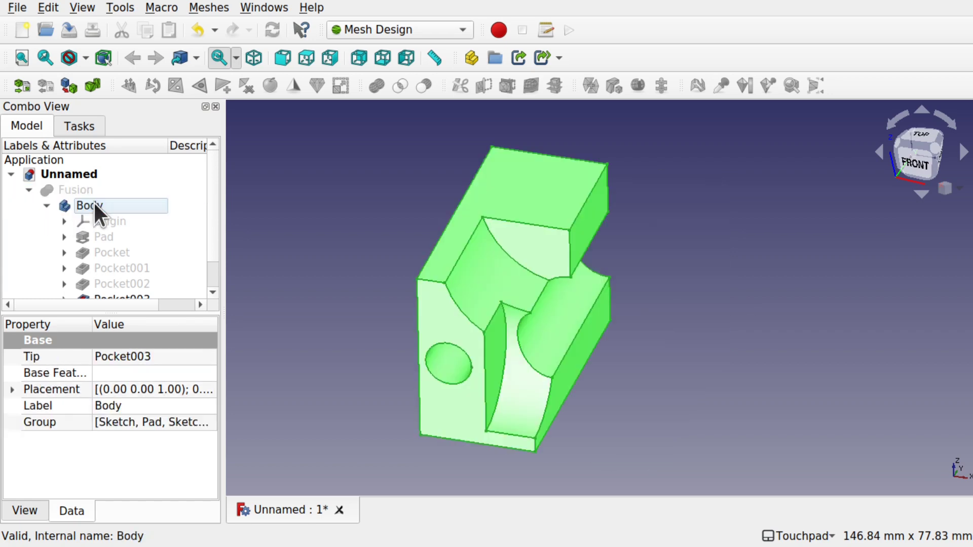
Step: Switch to the Part Design workbench and review the Body half and the Fusion's source objects in the model tree
left_click(380, 26)
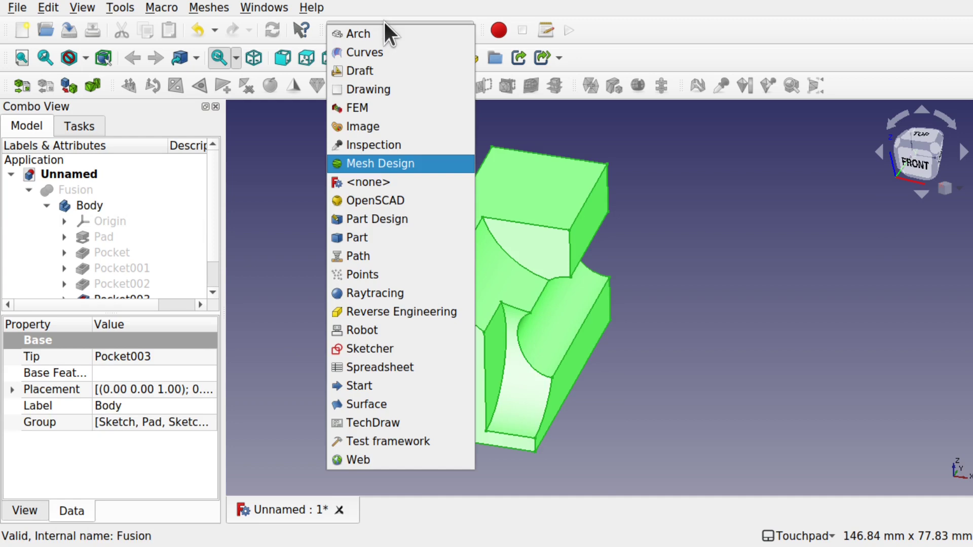
left_click(360, 218)
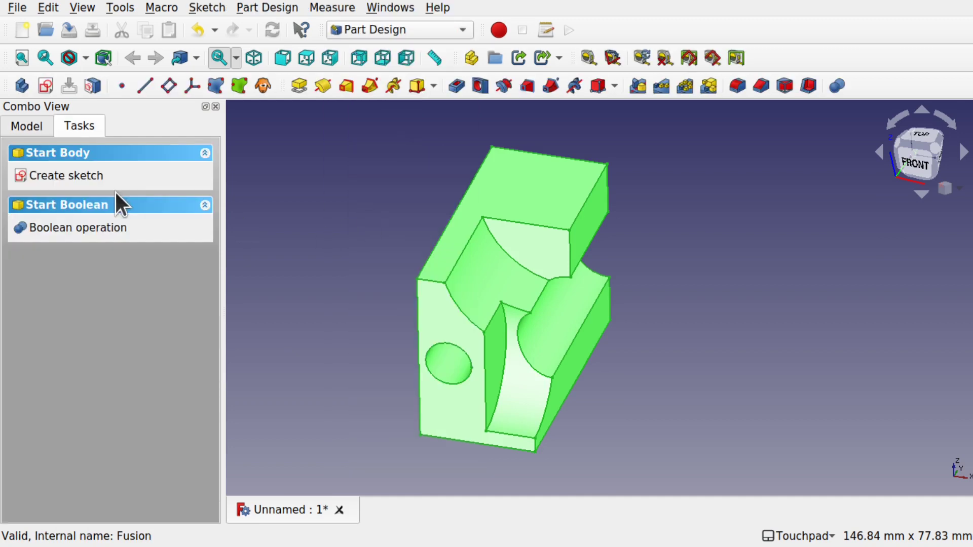
left_click(26, 125)
left_click(332, 237)
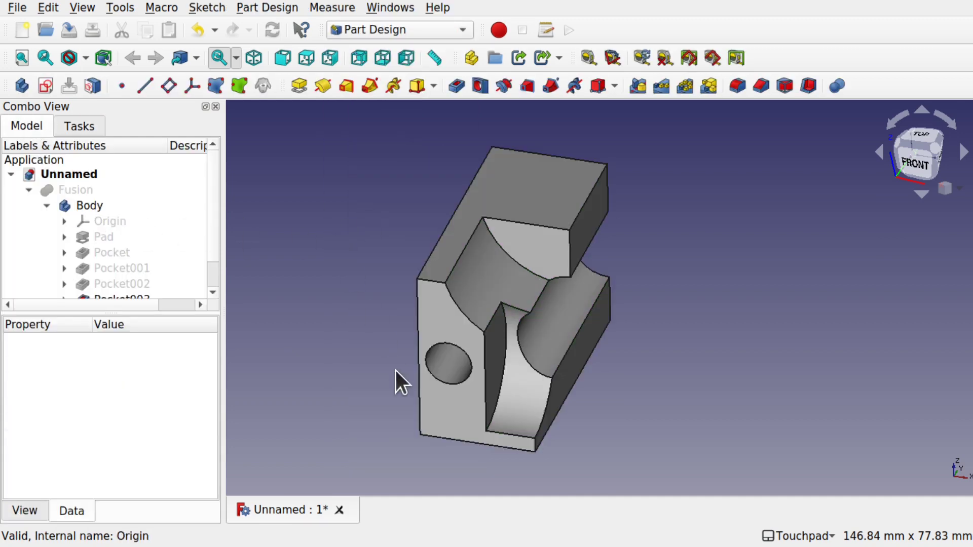
left_click(446, 403)
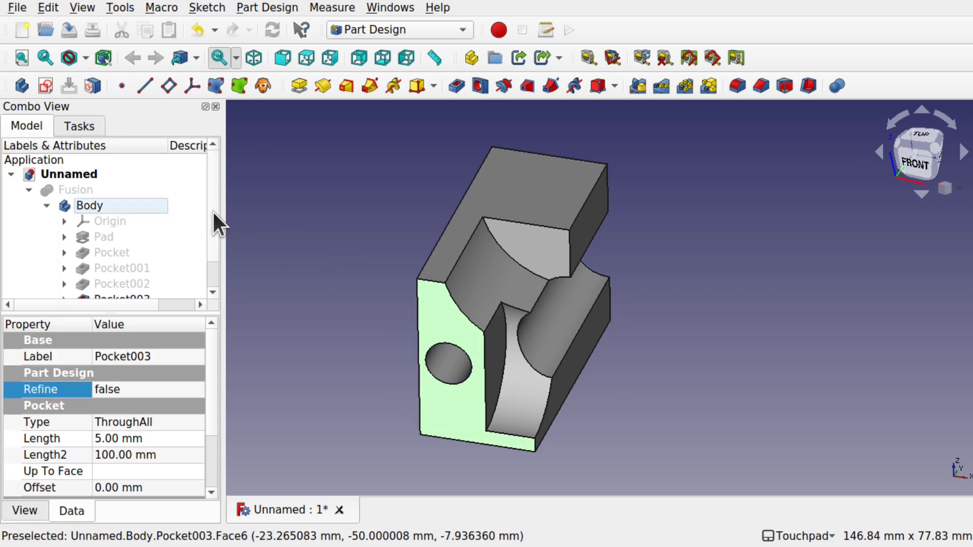
scroll(150, 215, "down", 1)
left_click(86, 180)
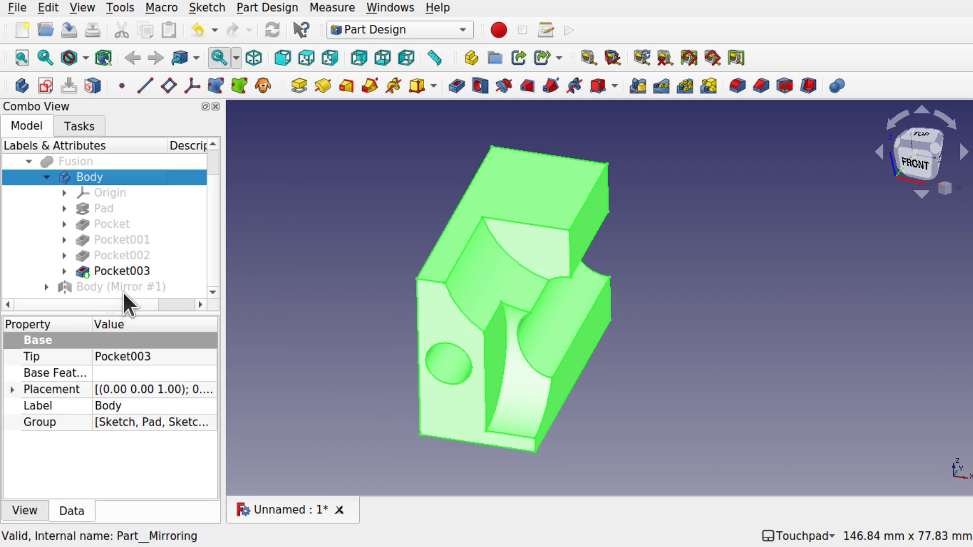
left_click(65, 161)
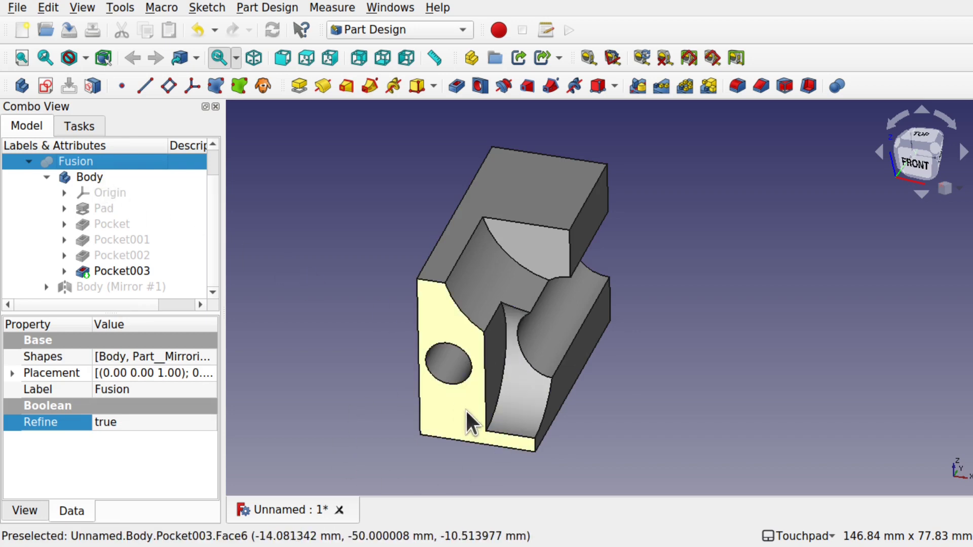
left_click(86, 177)
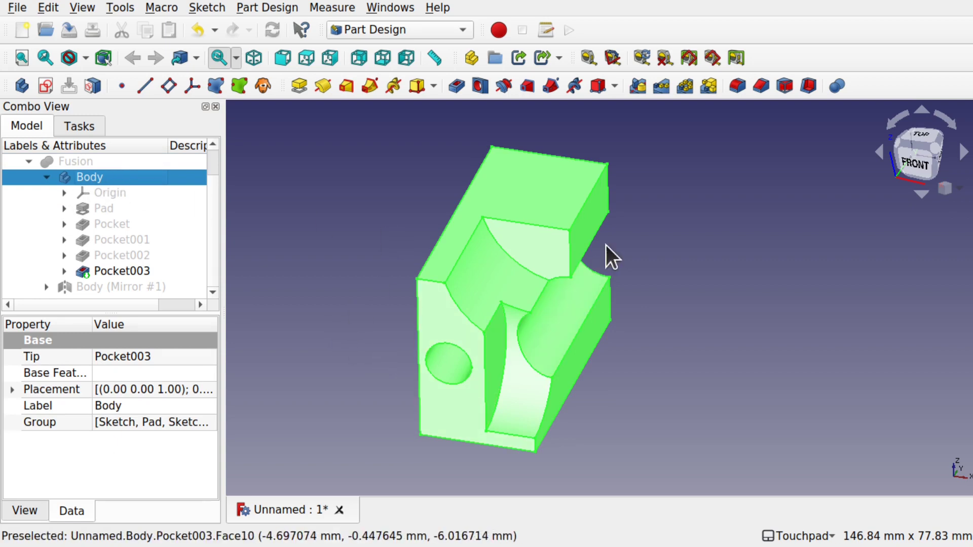
Step: Sketch a horizontal slot on the Body's top face behind the recess and pad it into a thin raised boss
left_click(543, 196)
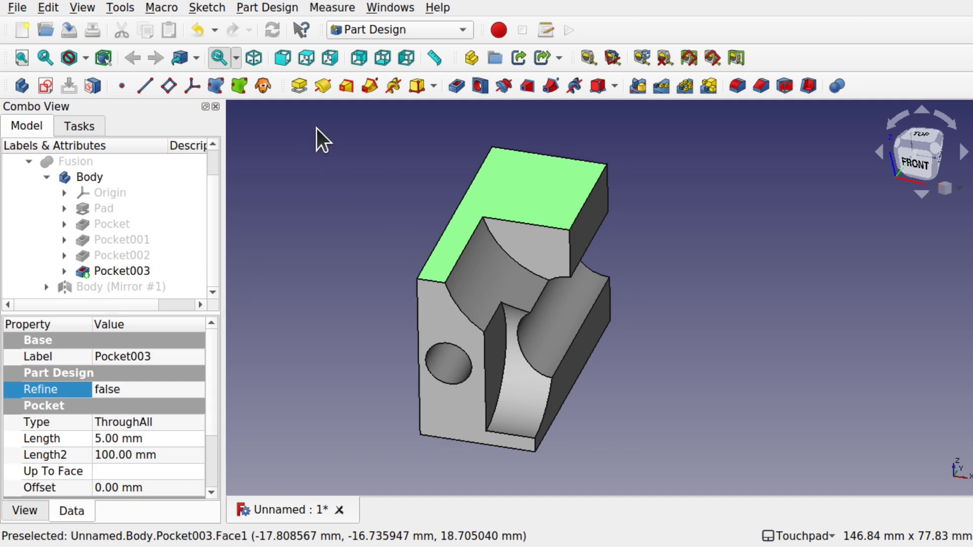
left_click(45, 86)
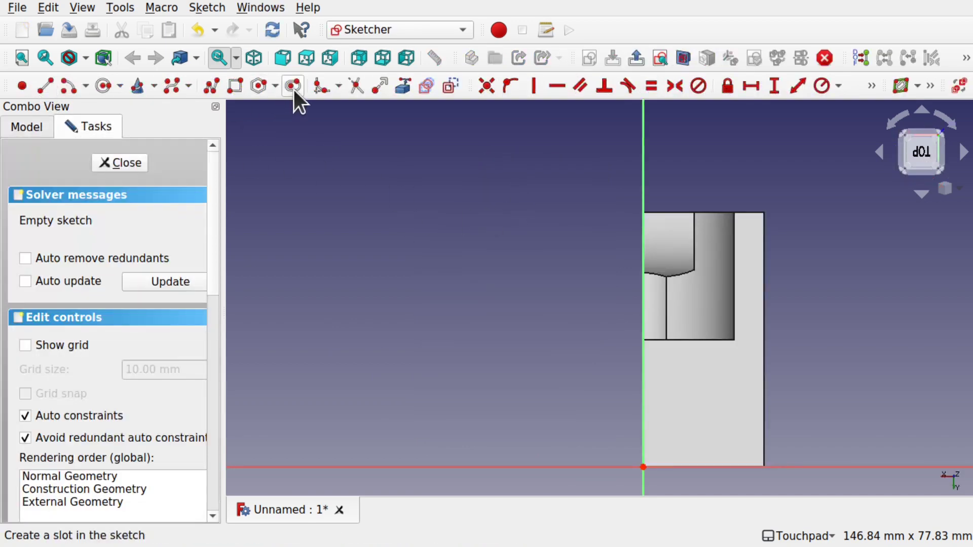
left_click(293, 86)
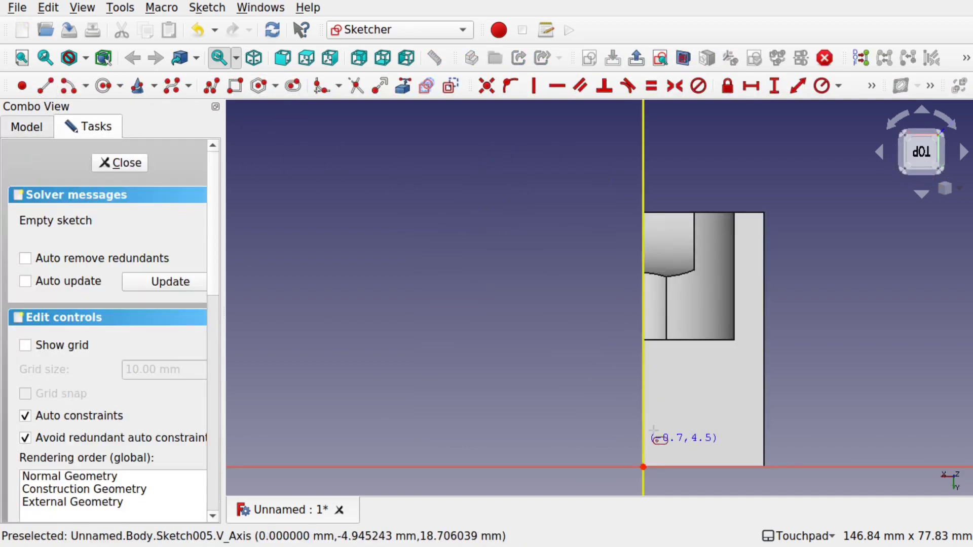
left_click(730, 434)
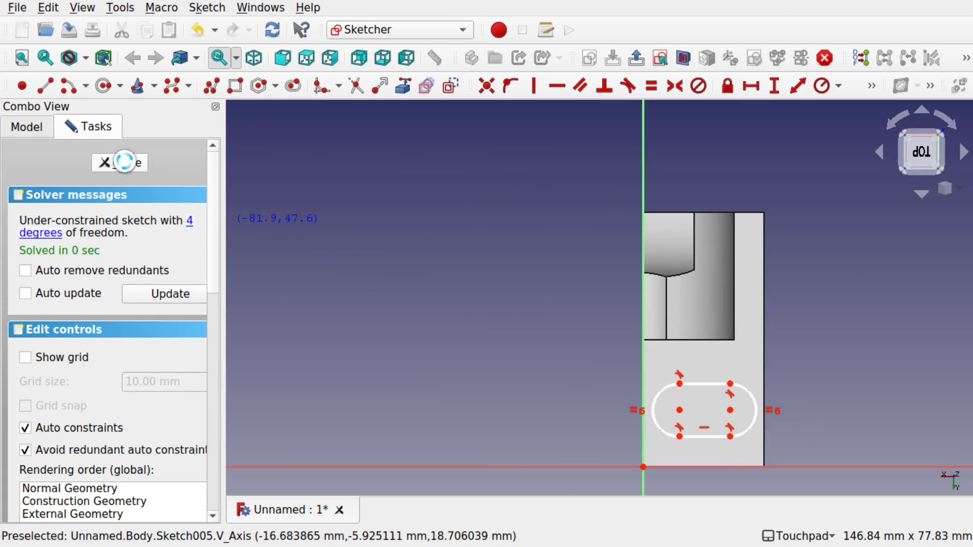
left_click(101, 161)
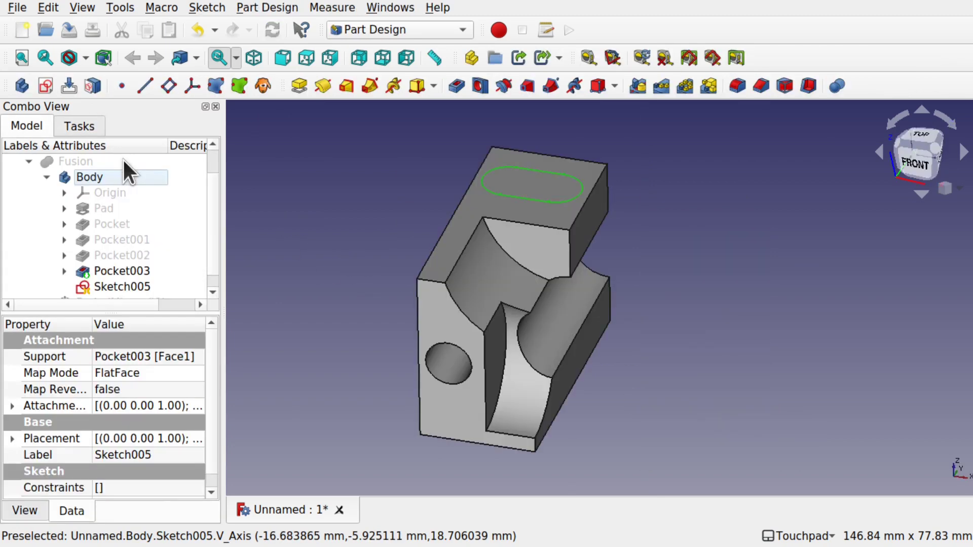
left_click(300, 85)
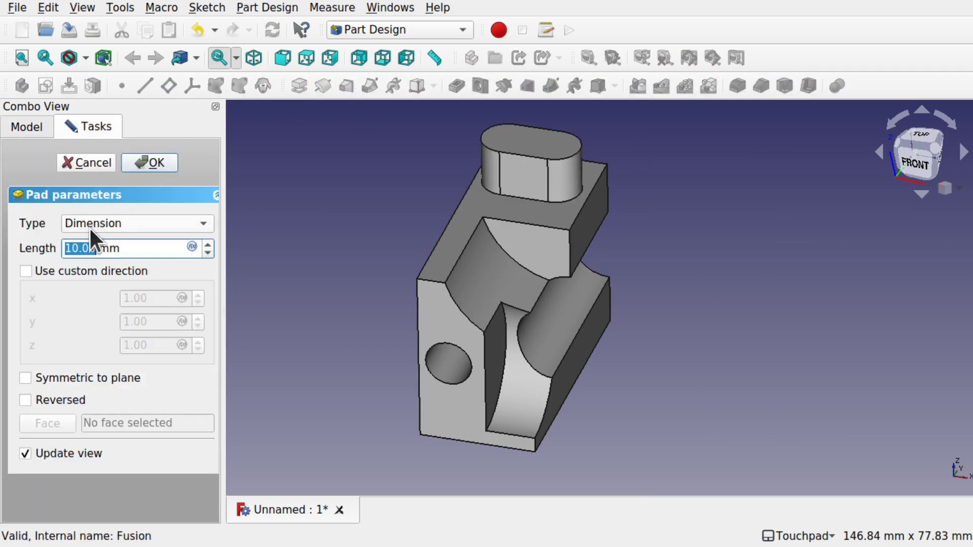
key("Return")
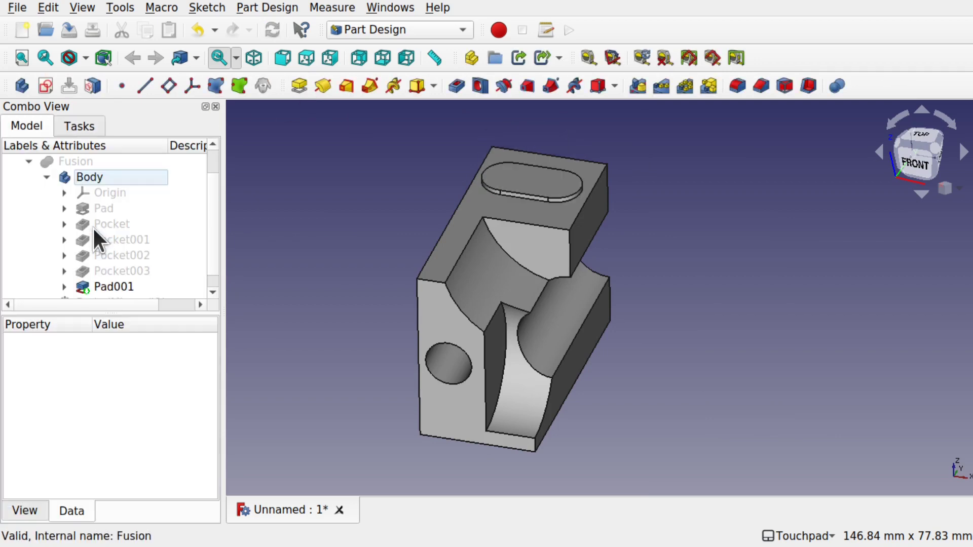
Step: Show the Fusion again, hide the Body and inspect the slot-shaped bosses on both halves
left_click(72, 163)
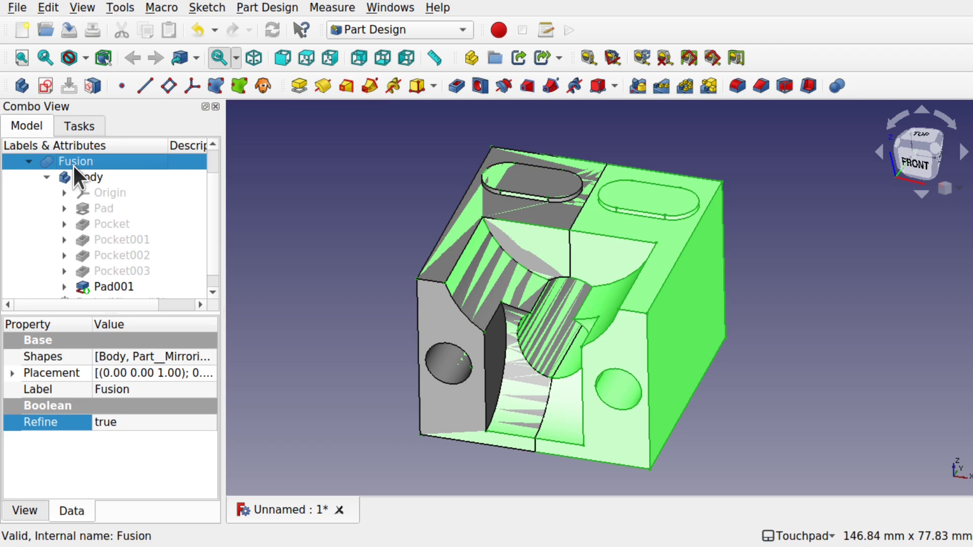
left_click(84, 177)
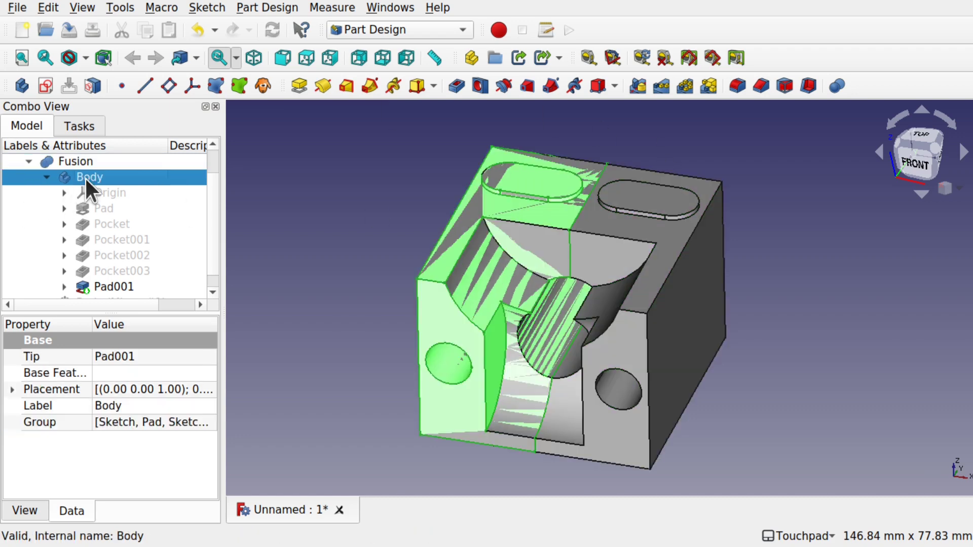
key("space")
left_click(382, 238)
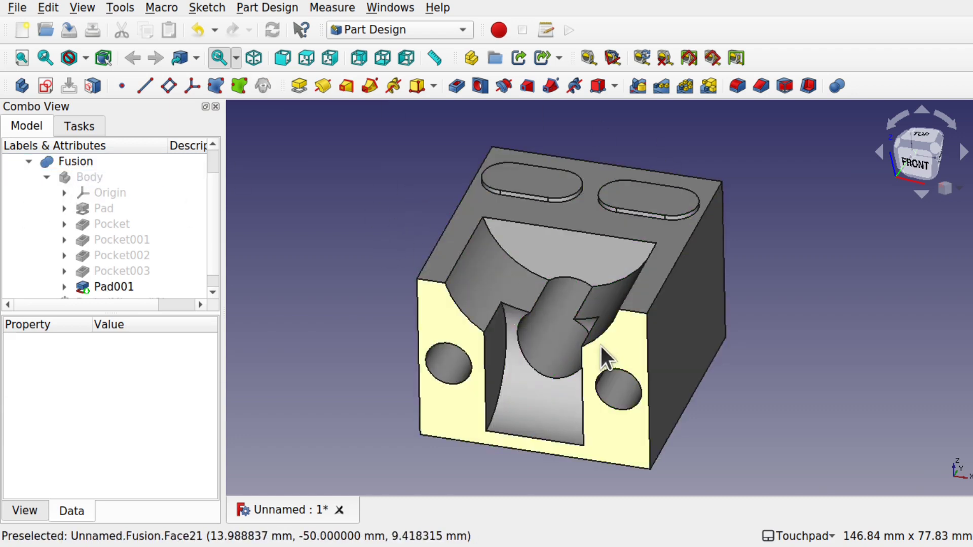
left_click_drag(600, 344, 634, 300, "alt")
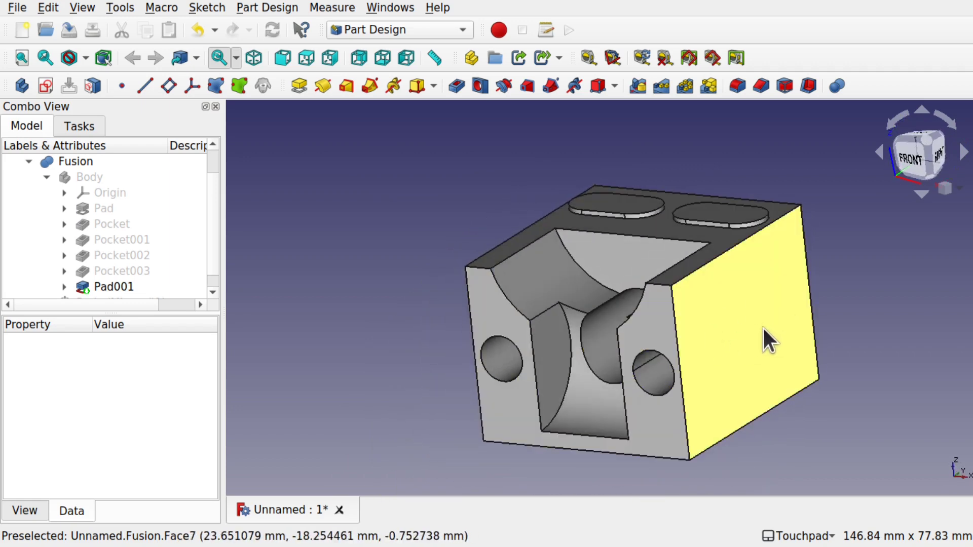
left_click_drag(763, 332, 660, 378, "alt")
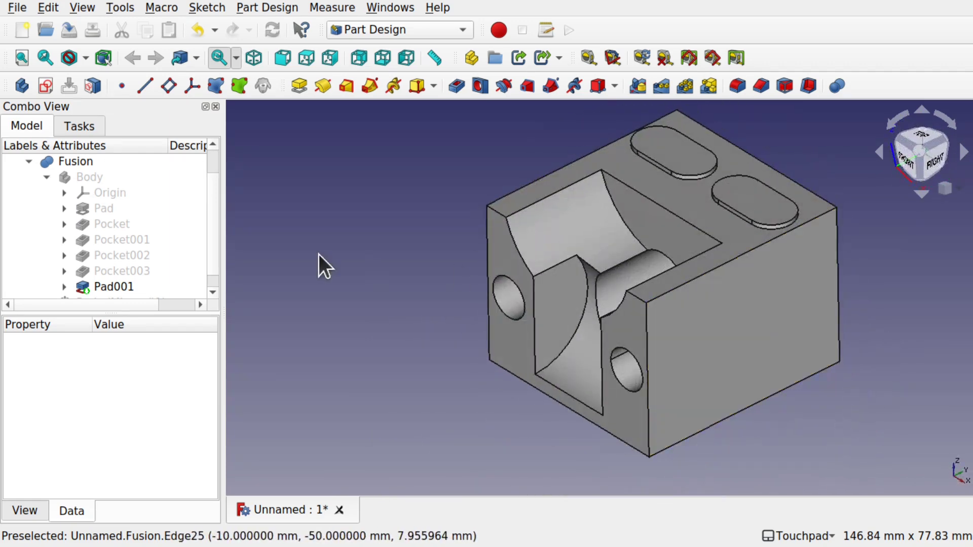
Step: Collapse the Fusion's branch in the model tree and select the Fusion
left_click(82, 174)
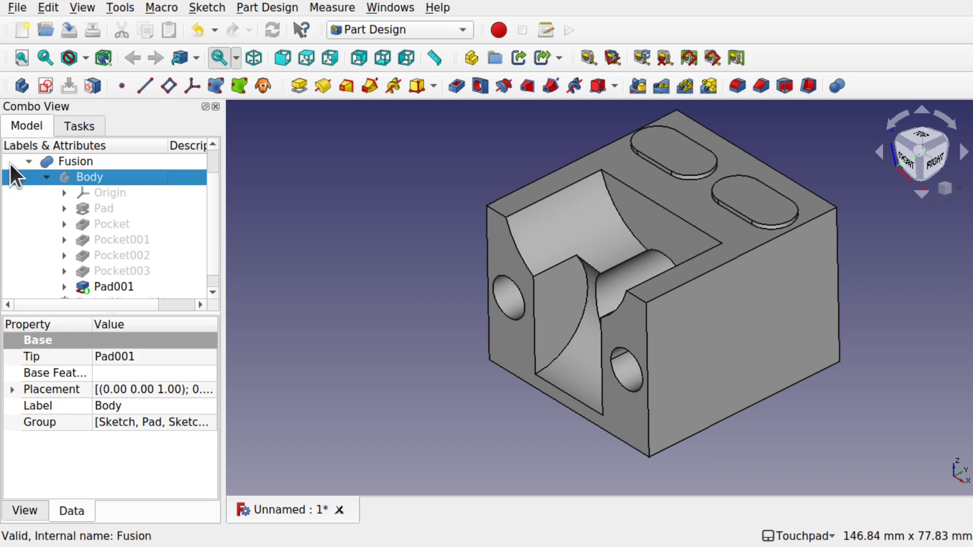
left_click(29, 162)
left_click(84, 192)
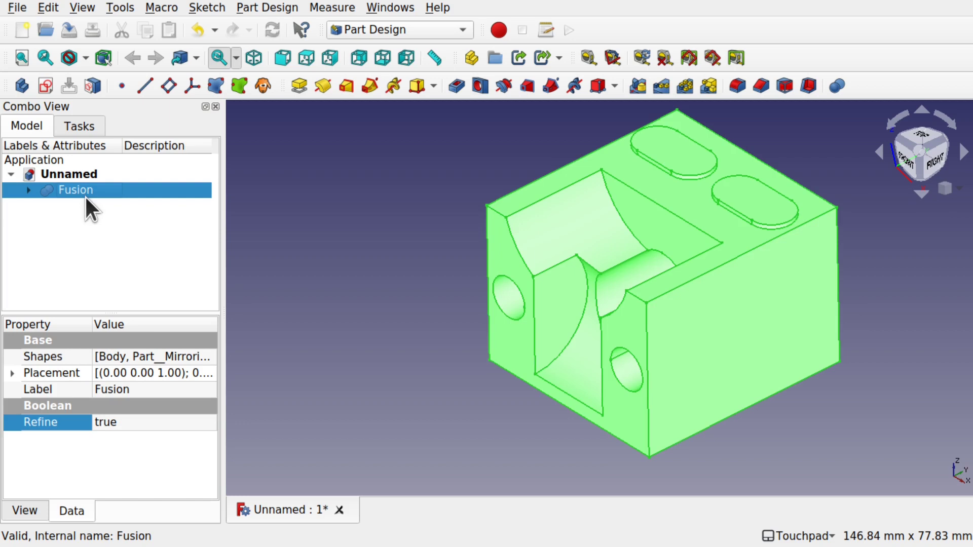